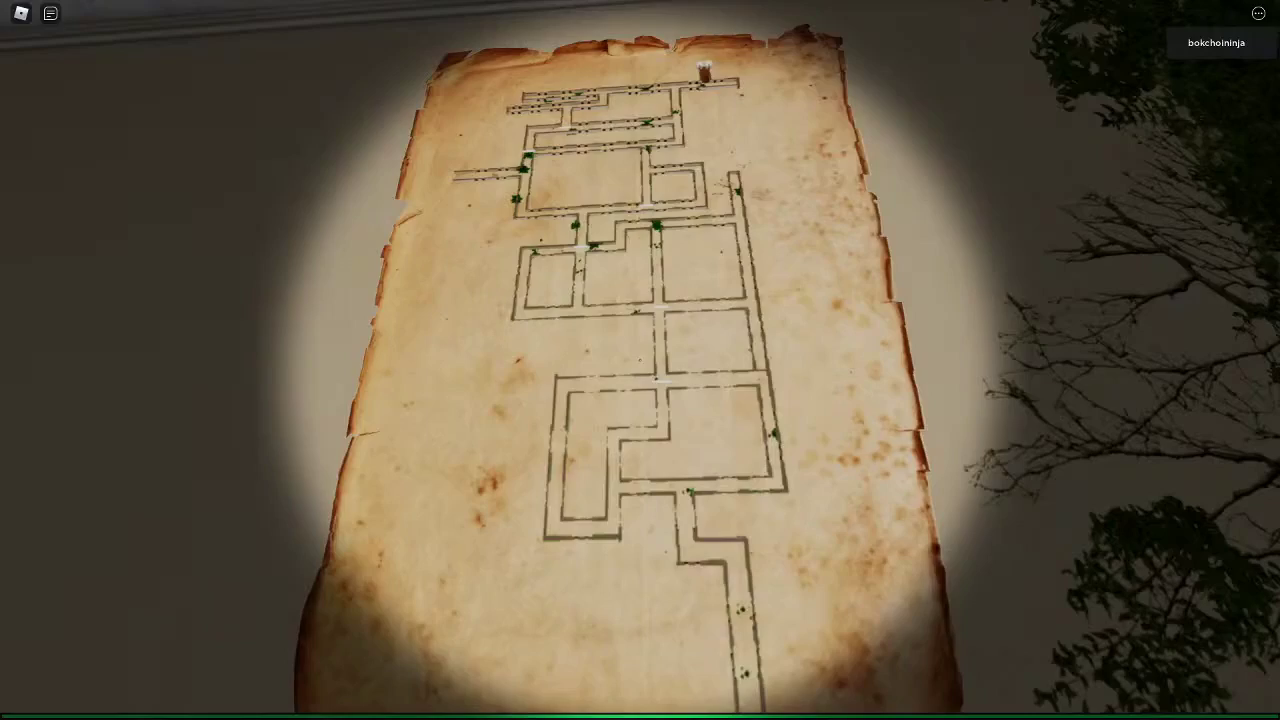
Put away the map and walk the dark hallway past the plants to the corner
{"action": "key", "text": "m"}
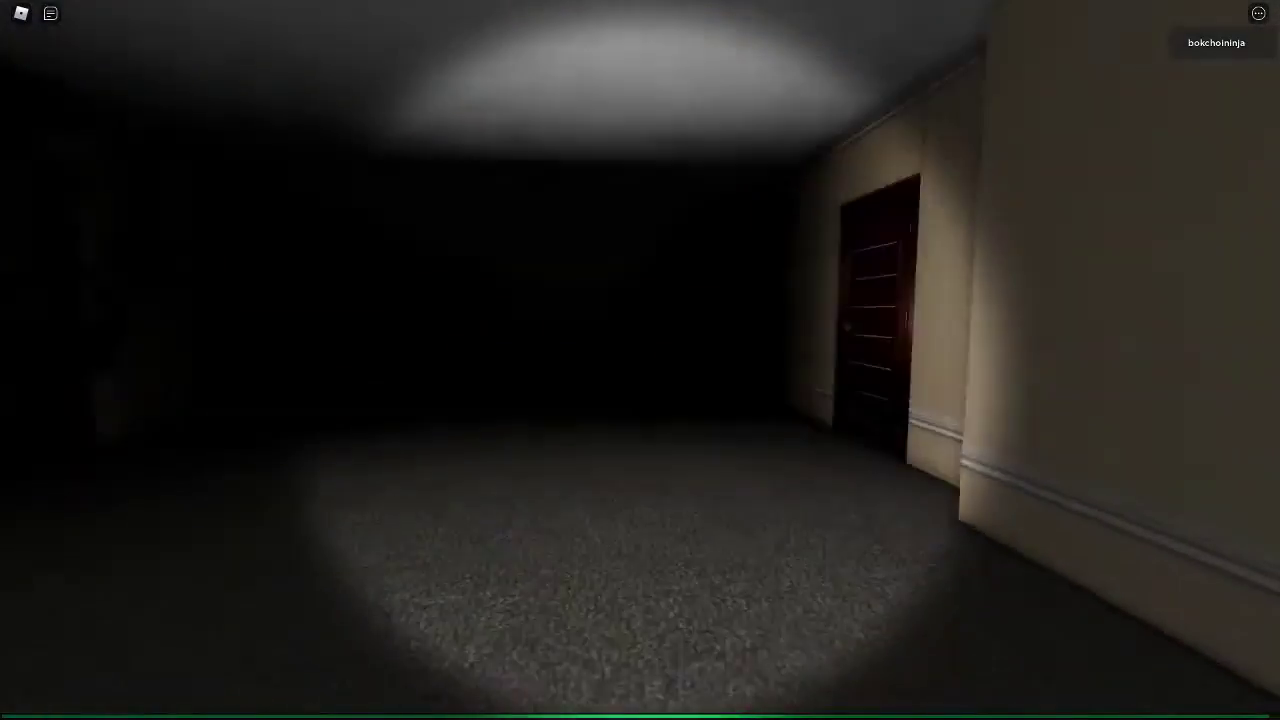
{"action": "key", "text": "w"}
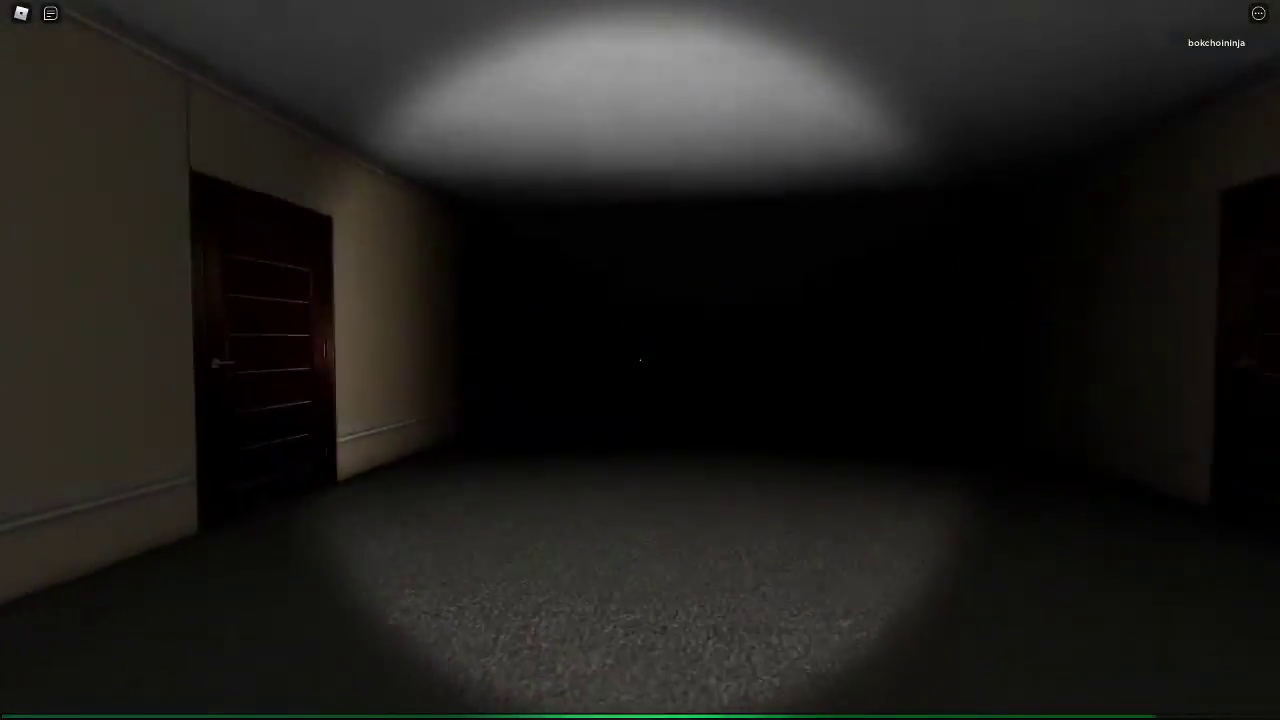
{"action": "key", "text": "w"}
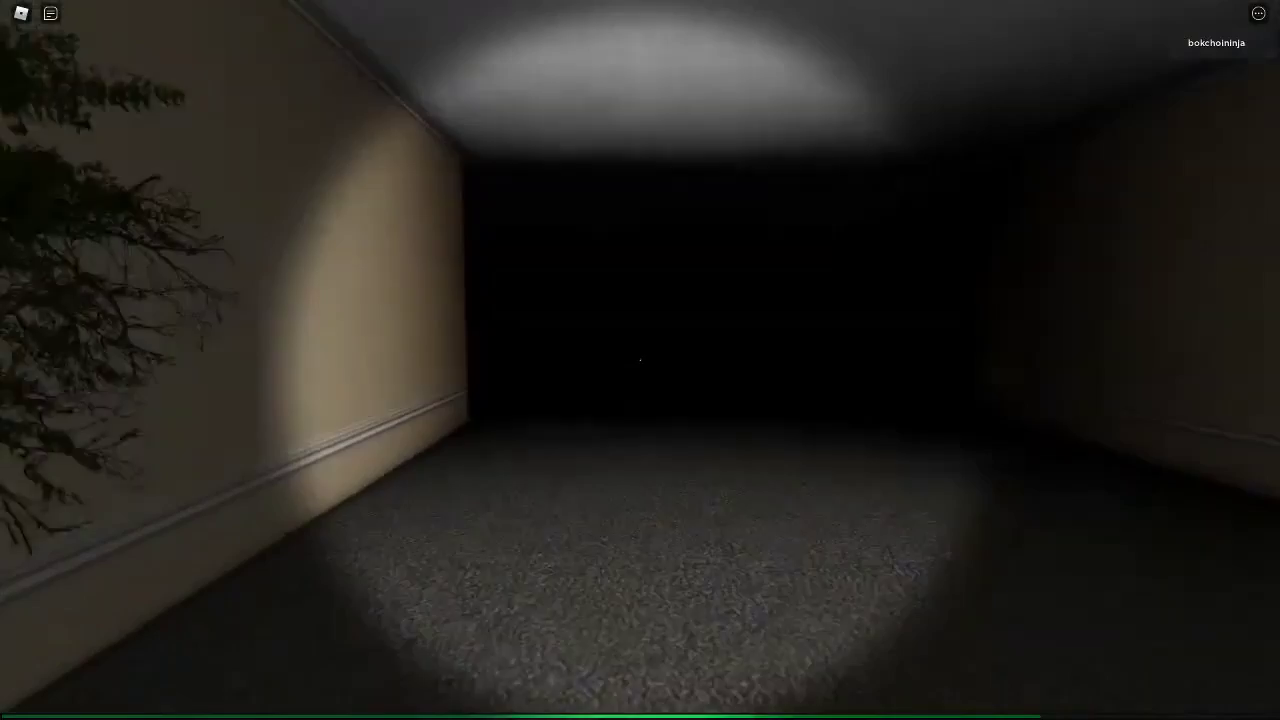
{"action": "key", "text": "w"}
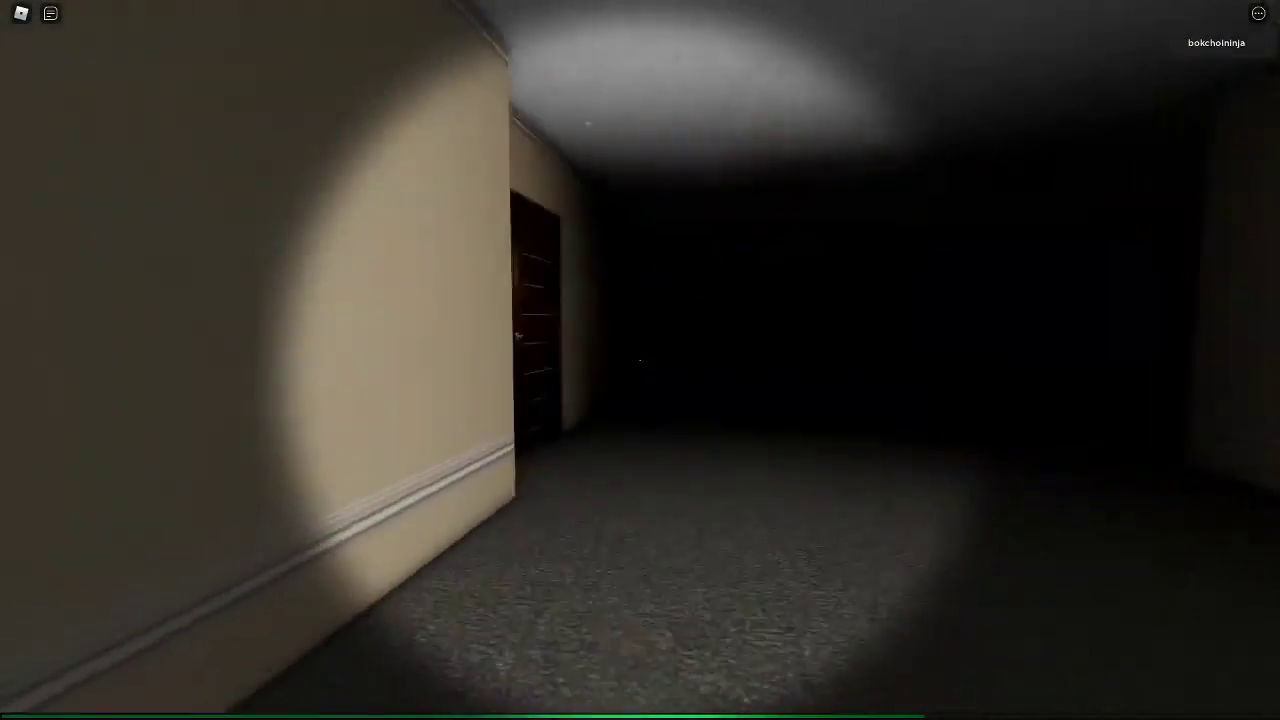
{"action": "key", "text": "w"}
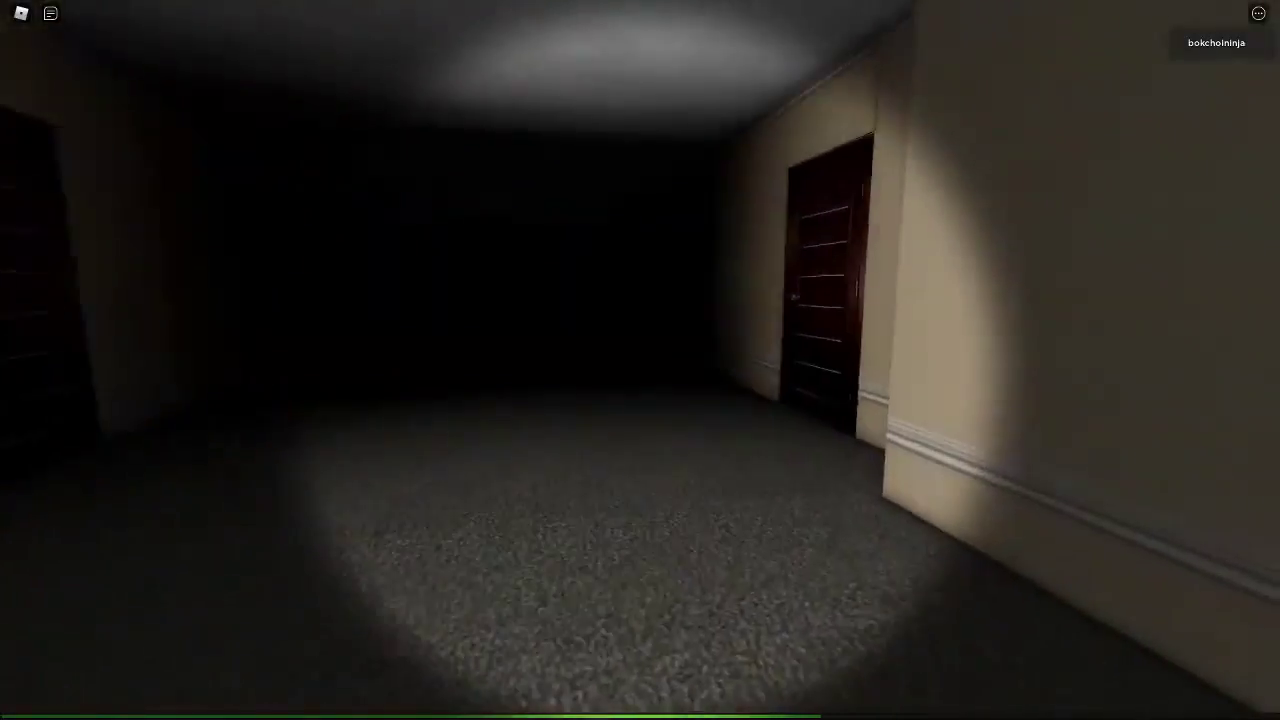
{"action": "key", "text": "w"}
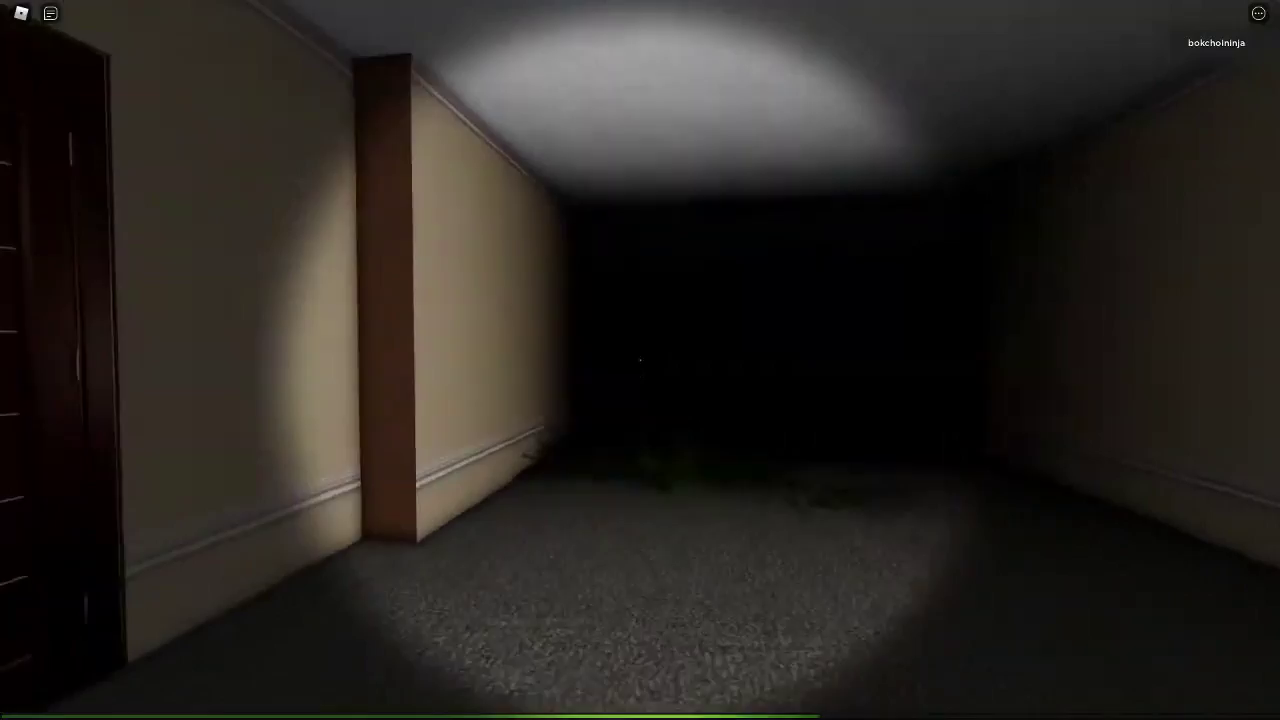
Follow the right-hand hallway past the doors, turning right then left to the end wall
{"action": "key", "text": "w"}
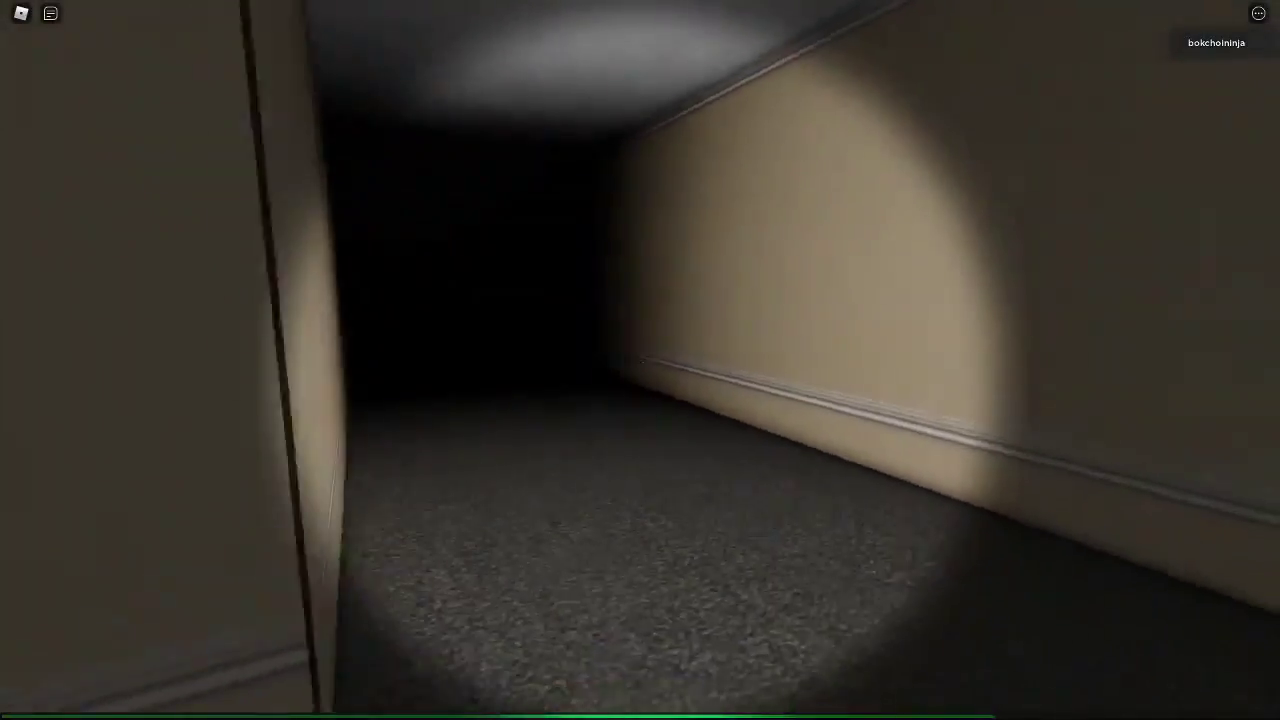
{"action": "key", "text": "w"}
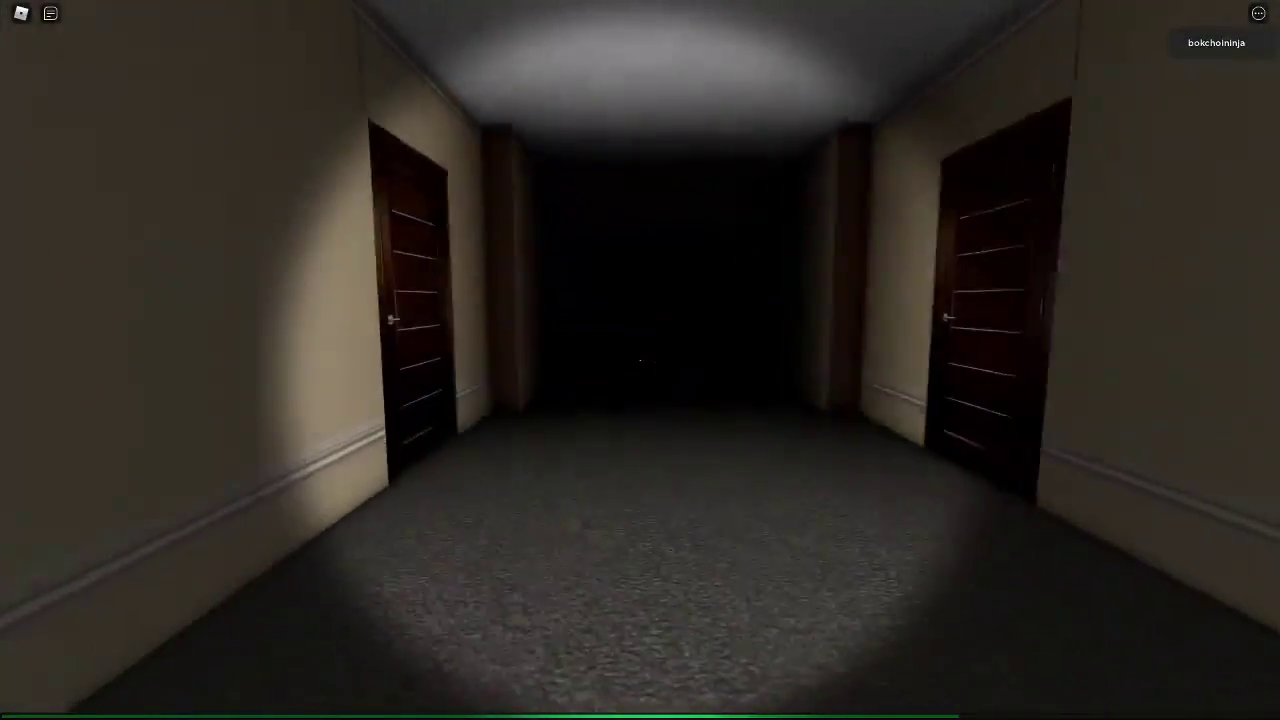
{"action": "key", "text": "w"}
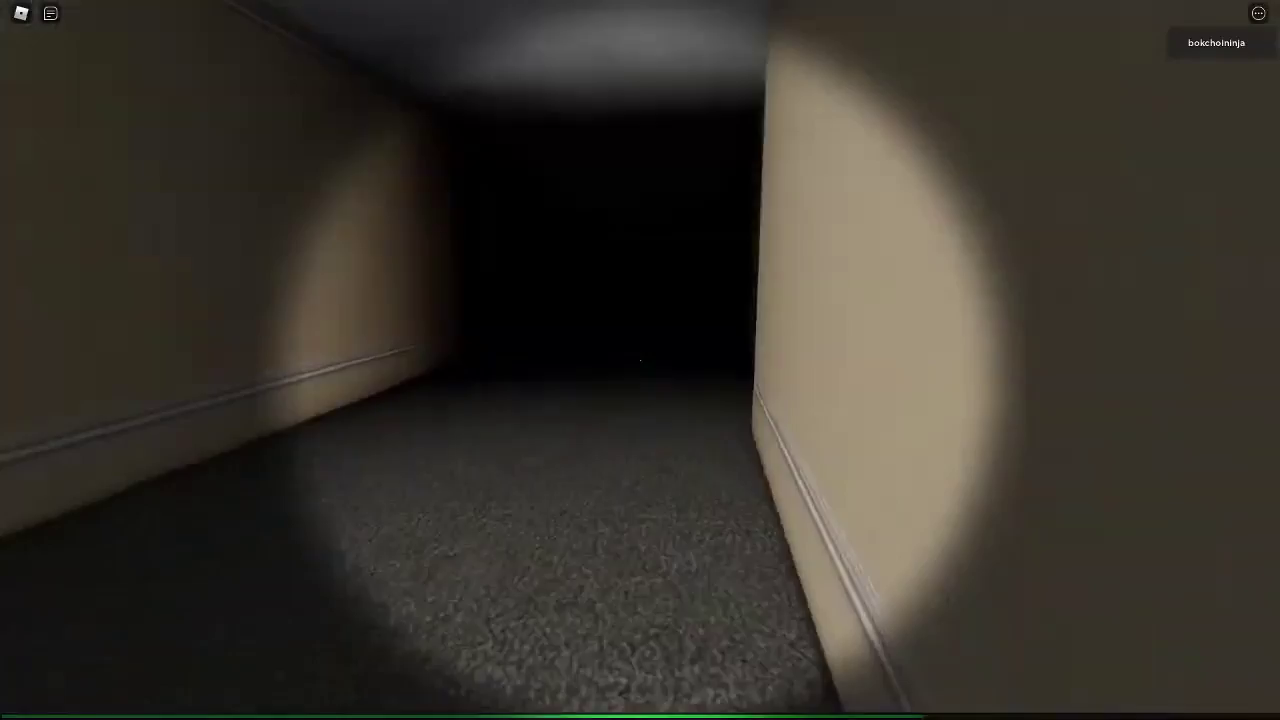
{"action": "key", "text": "w"}
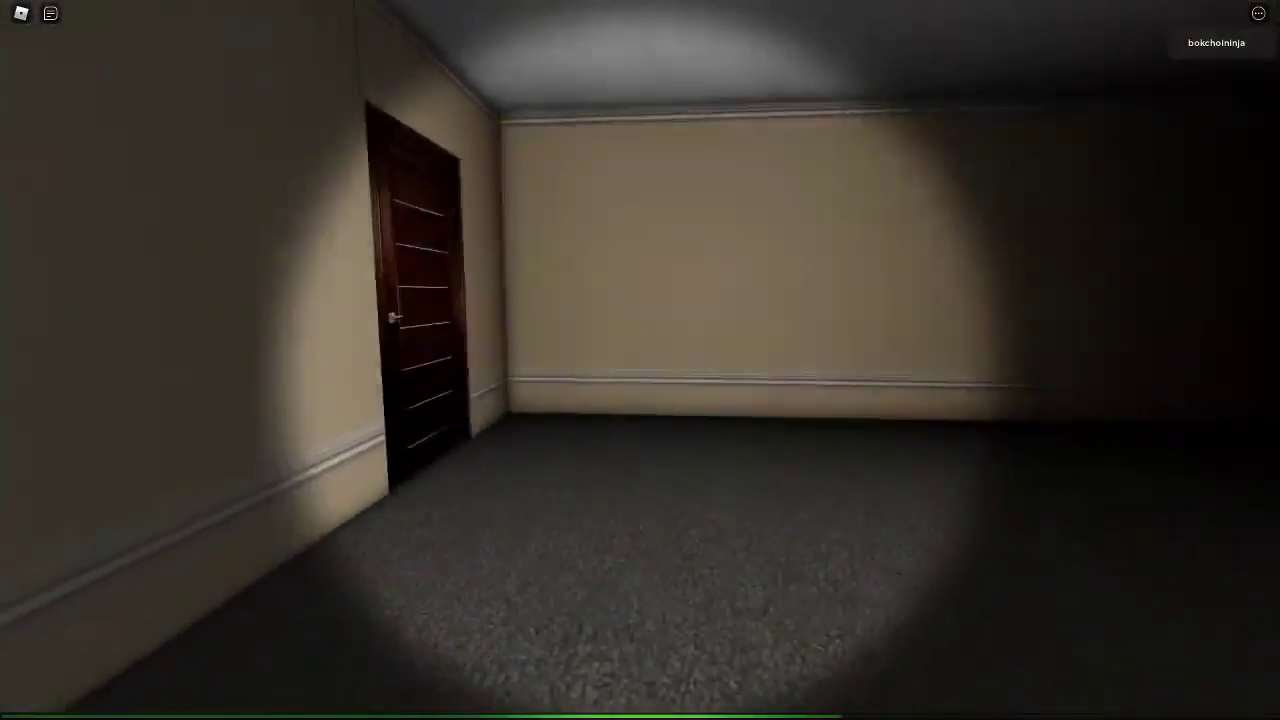
{"action": "key", "text": "w"}
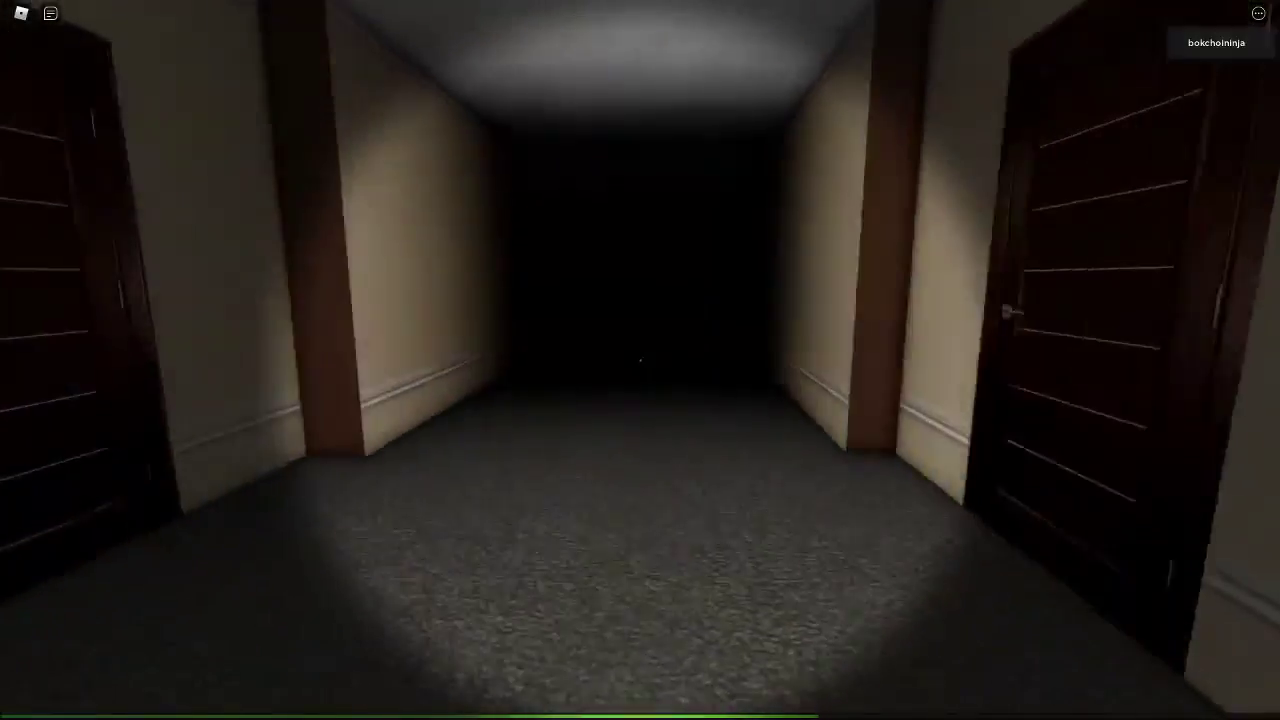
Head down the door-lined corridor toward the lit doorway and cross into the narrower hallway
{"action": "key", "text": "w"}
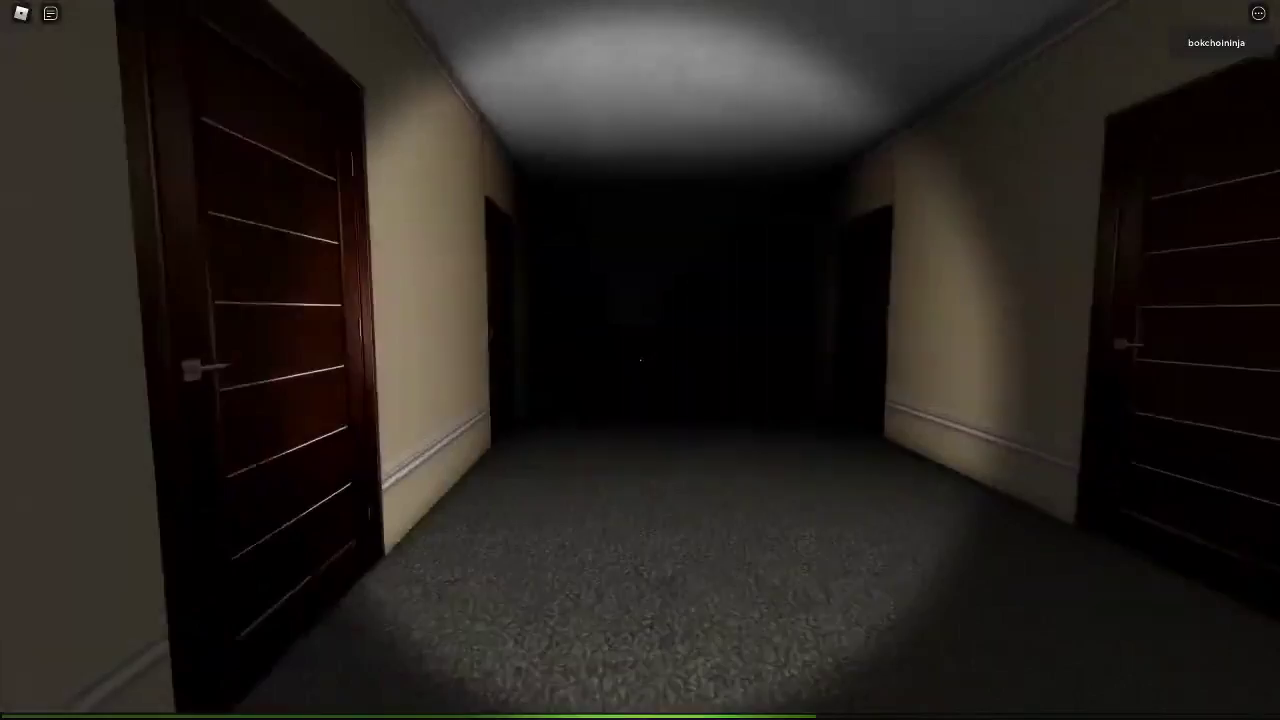
{"action": "key", "text": "w"}
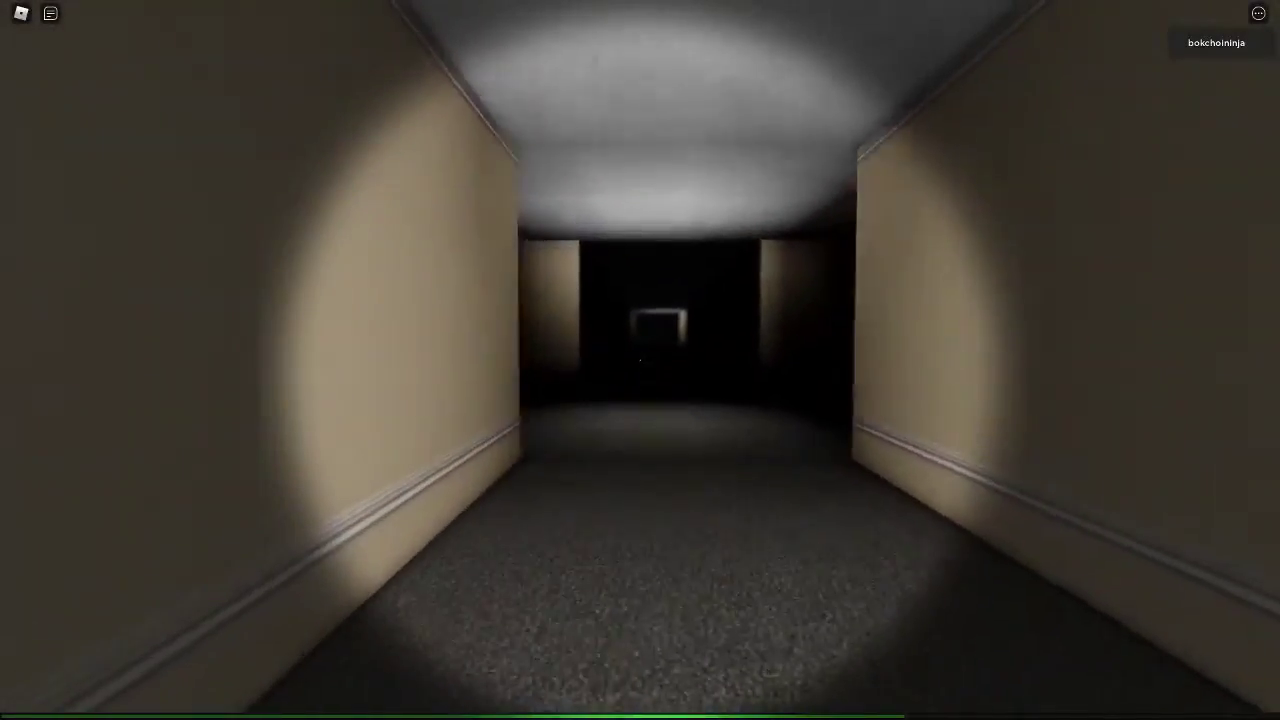
{"action": "key", "text": "w"}
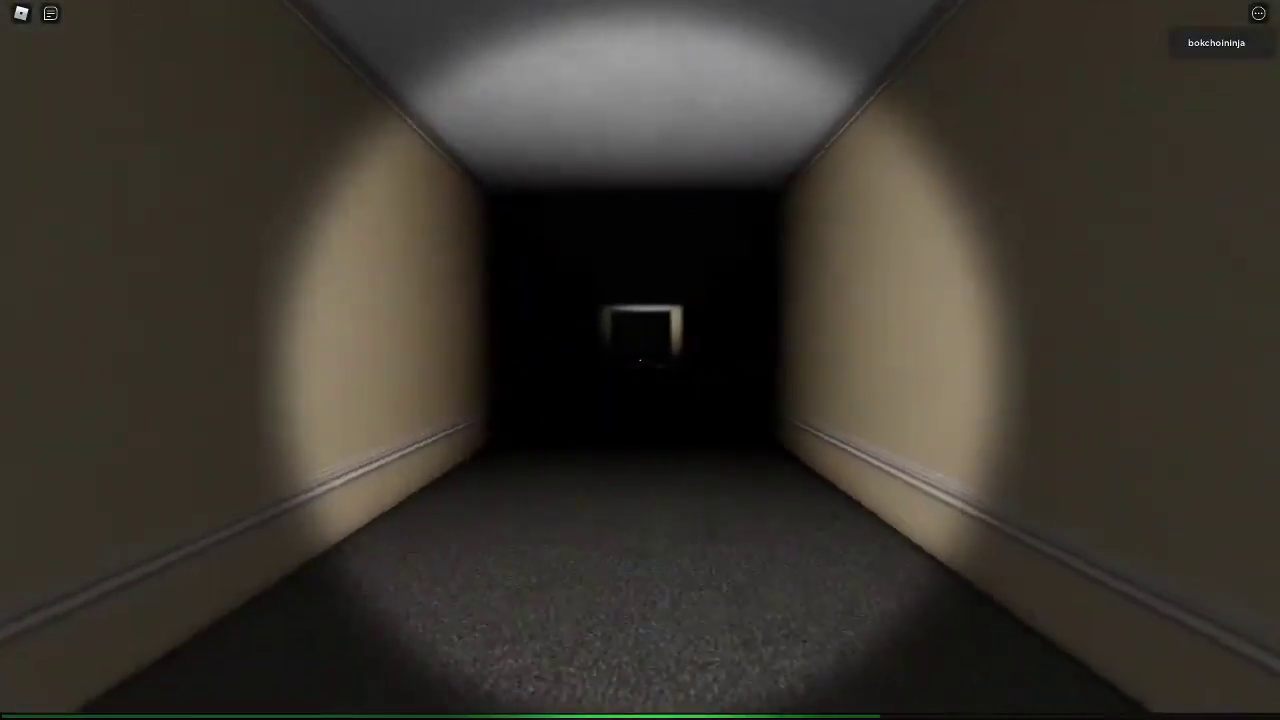
{"action": "key", "text": "w"}
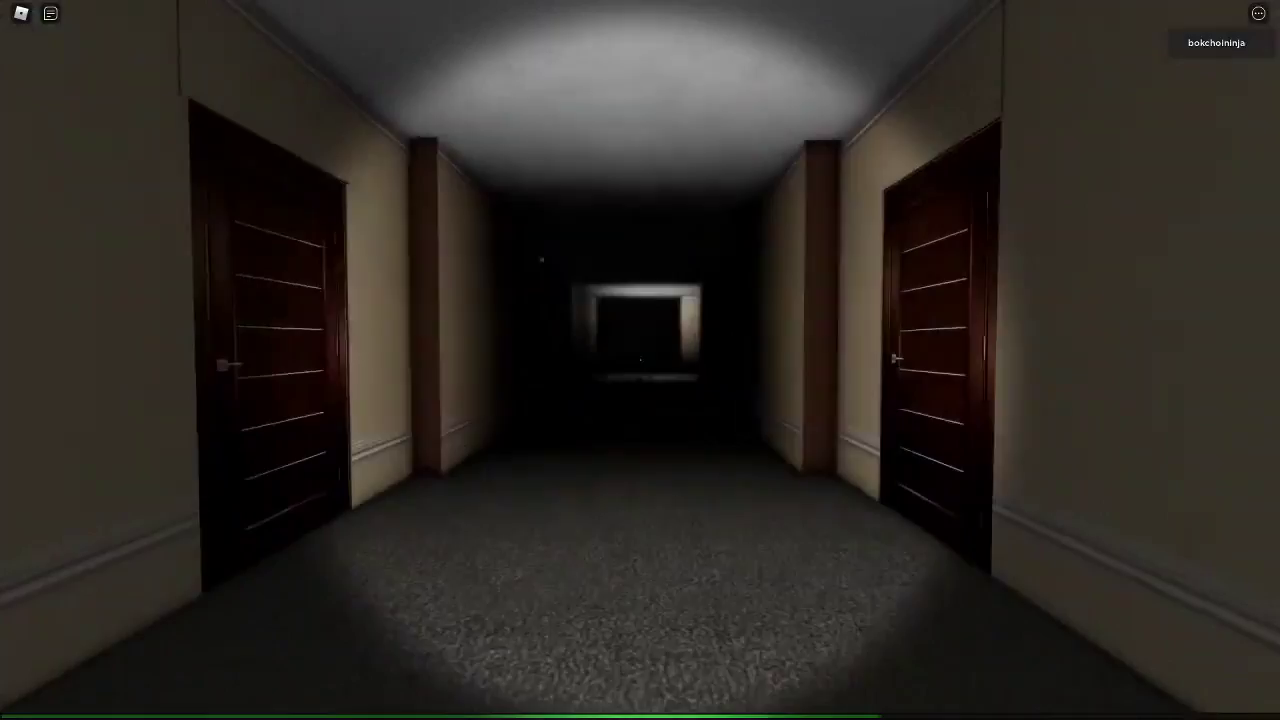
{"action": "key", "text": "w"}
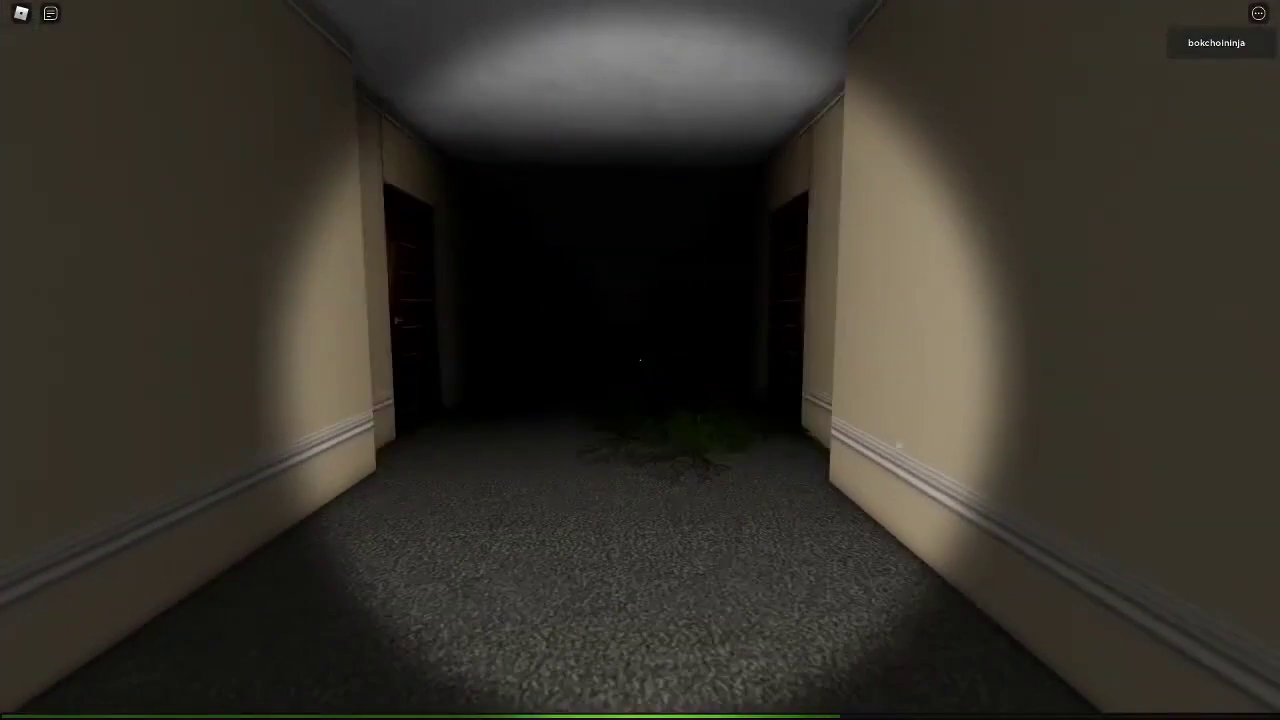
{"action": "key", "text": "w"}
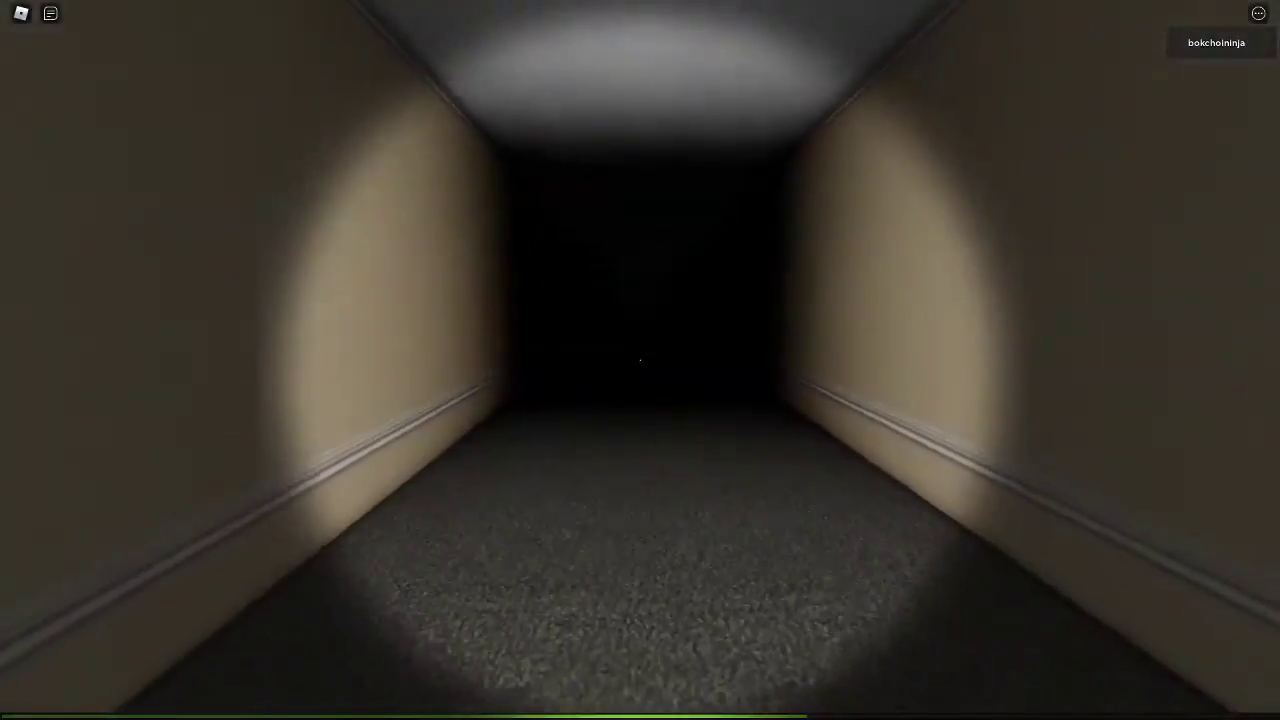
Cross the grass patch, pass the plain corridors, and turn left past the plant
{"action": "key", "text": "w"}
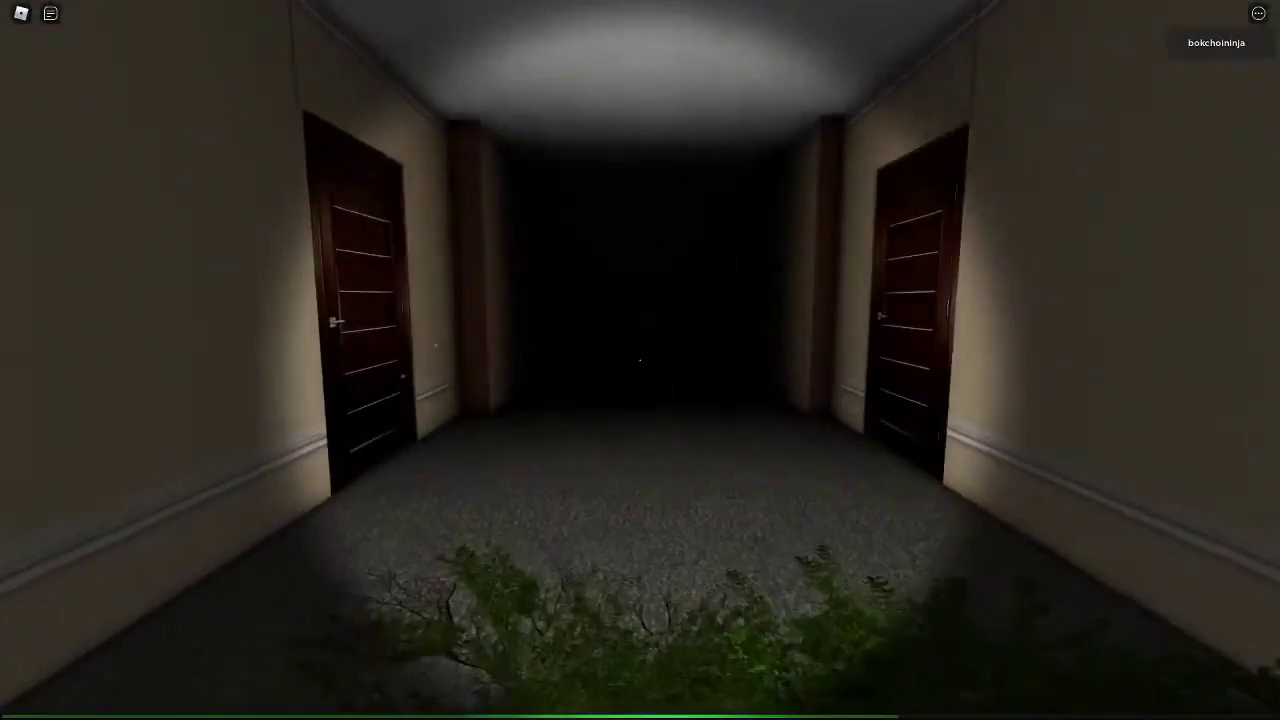
{"action": "key", "text": "w"}
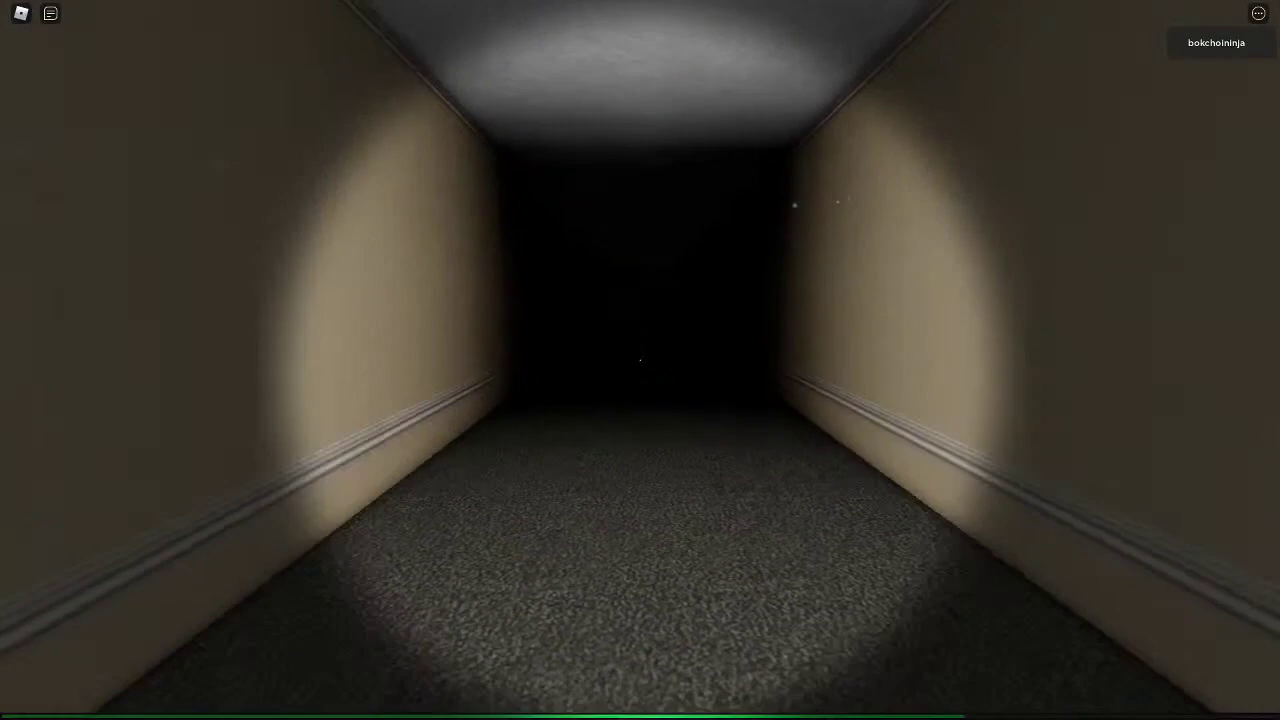
{"action": "key", "text": "w"}
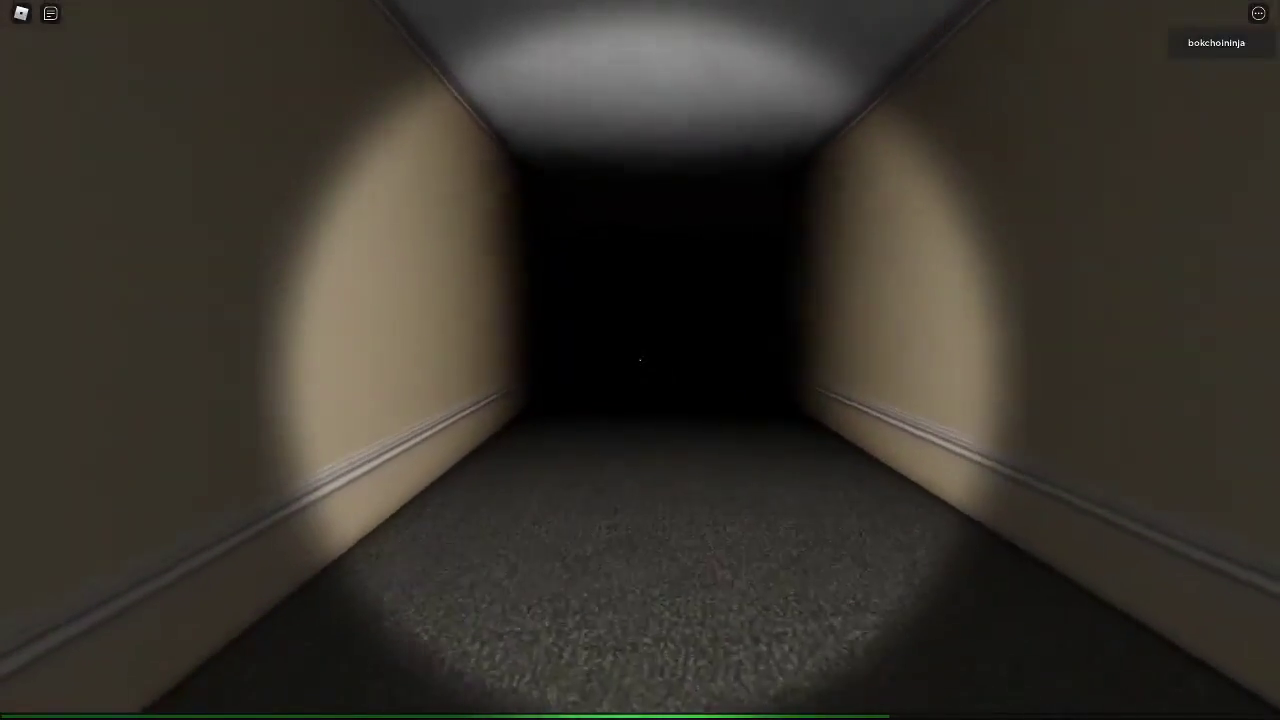
{"action": "key", "text": "w"}
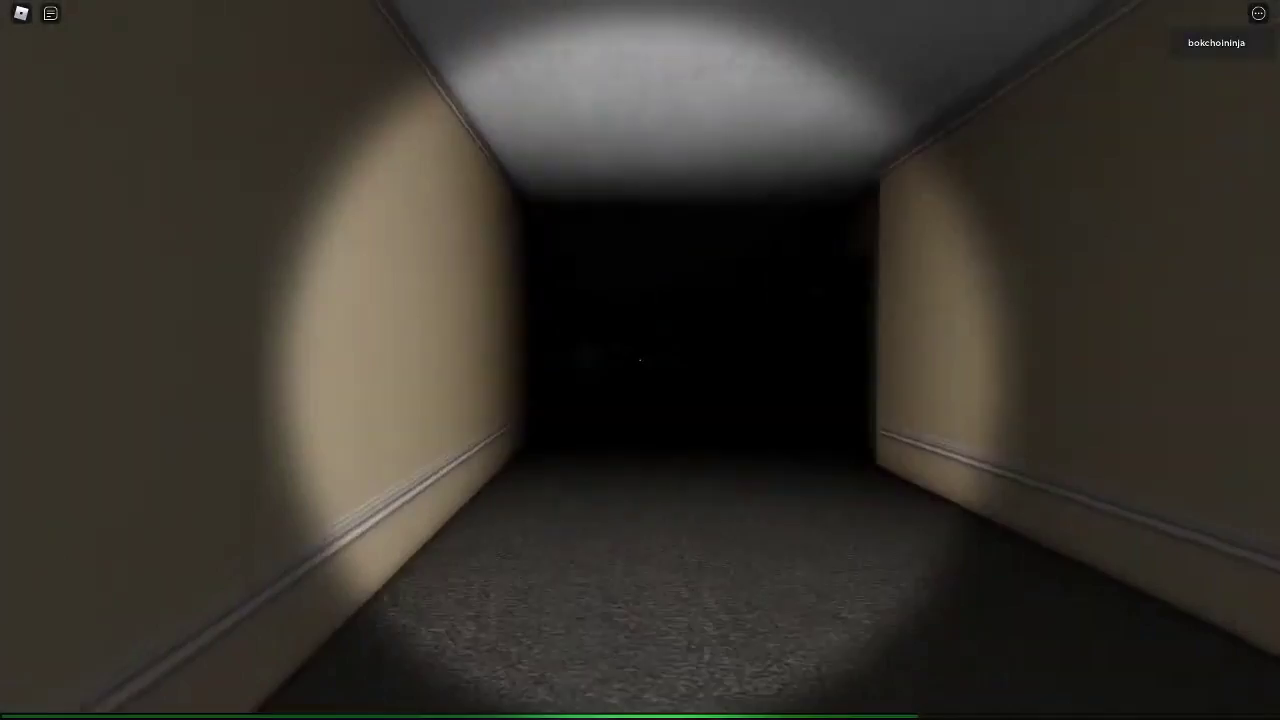
{"action": "key", "text": "w"}
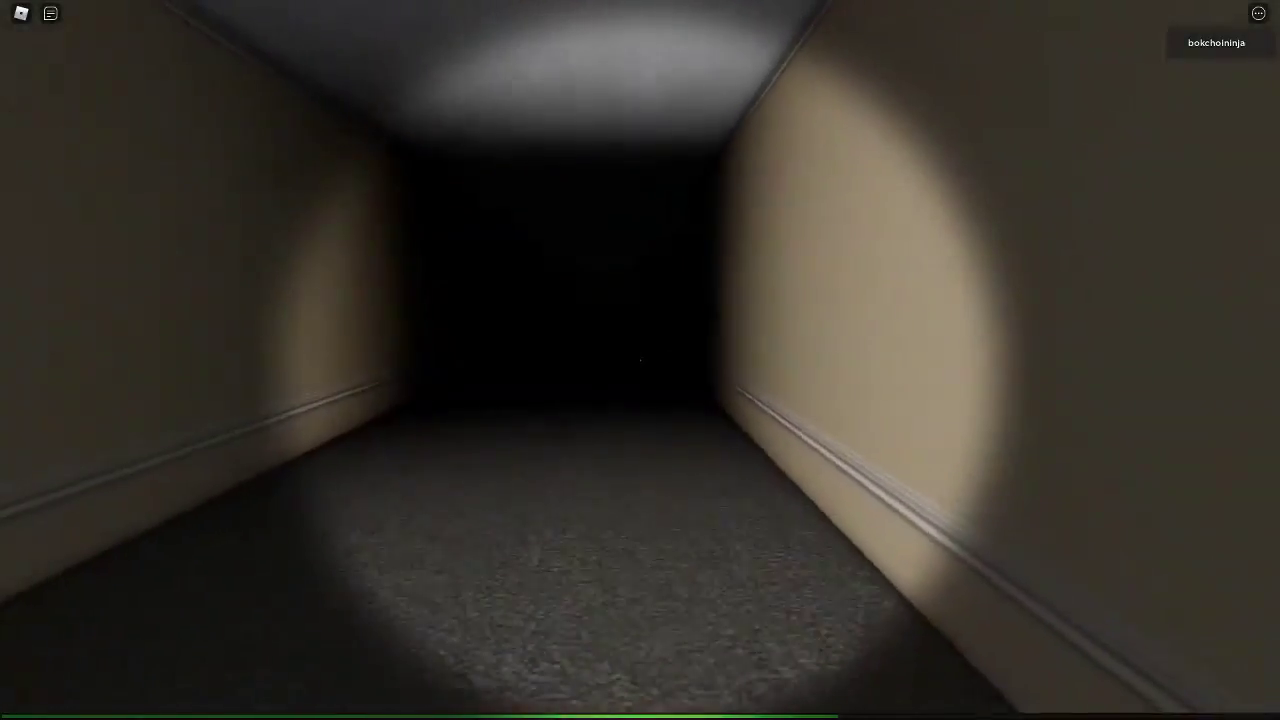
{"action": "key", "text": "w"}
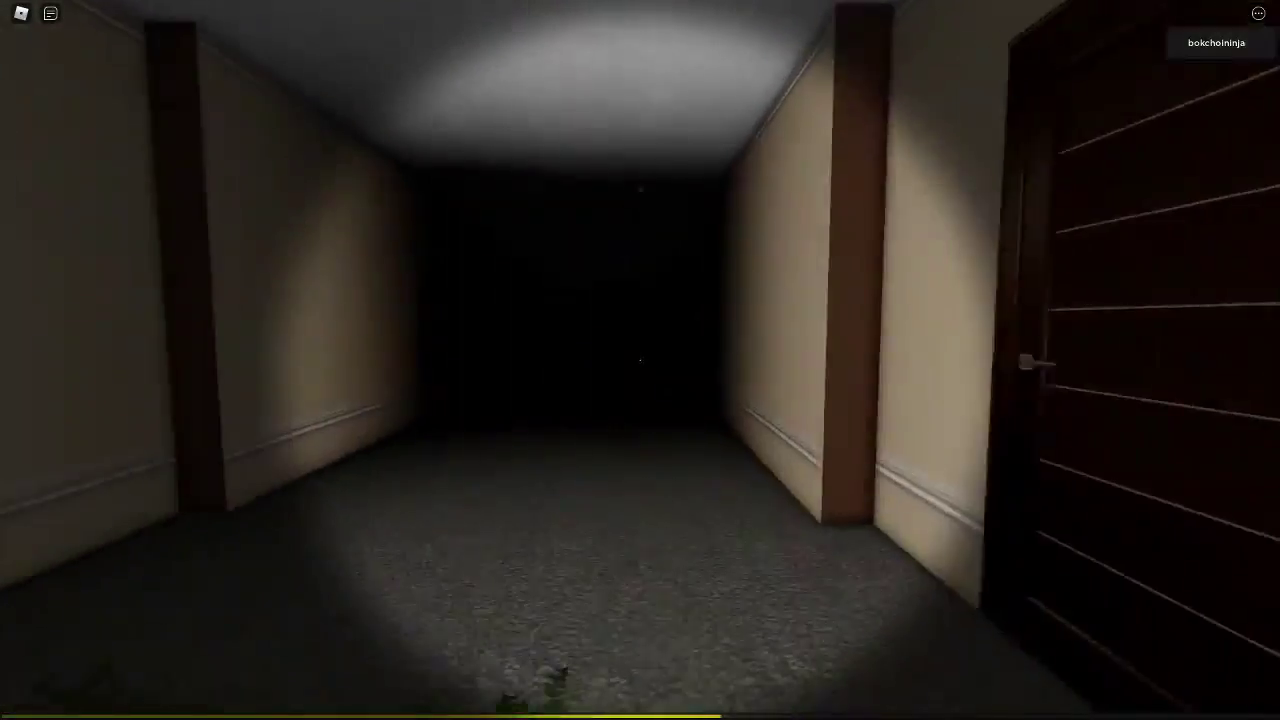
Turn left down the next hallway past the doors and round the plant-covered corner
{"action": "key", "text": "w"}
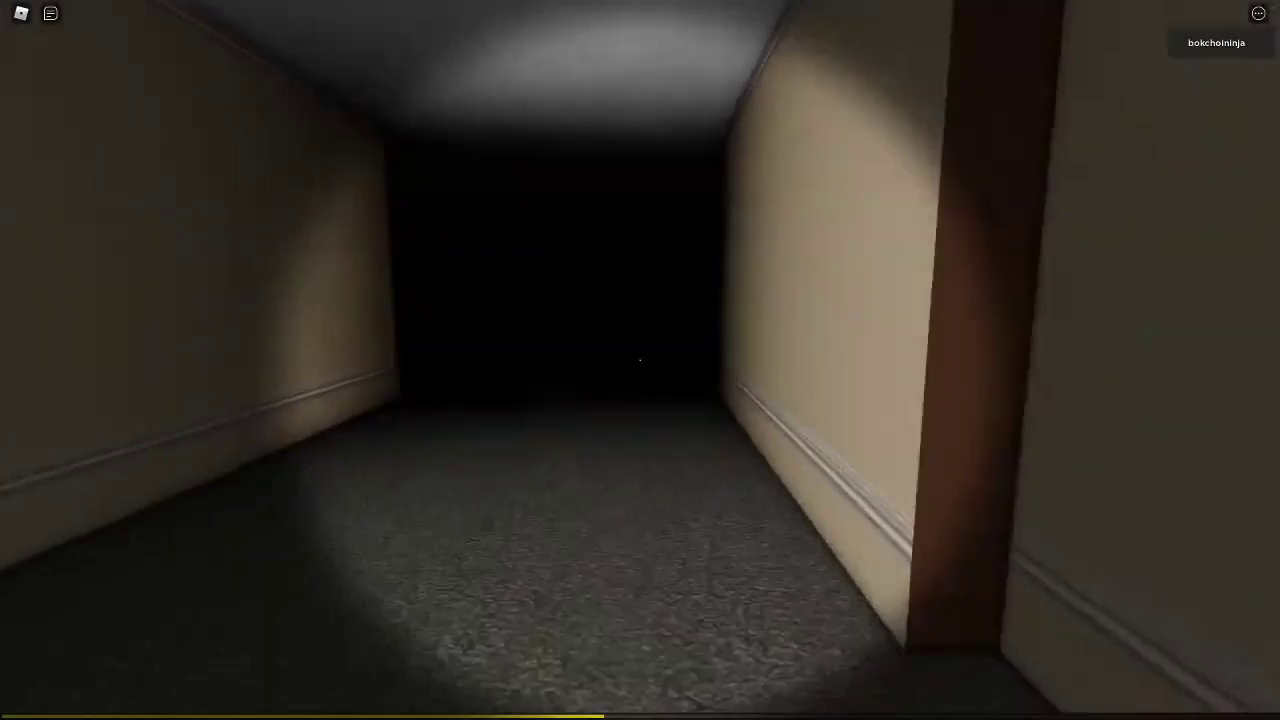
{"action": "key", "text": "w"}
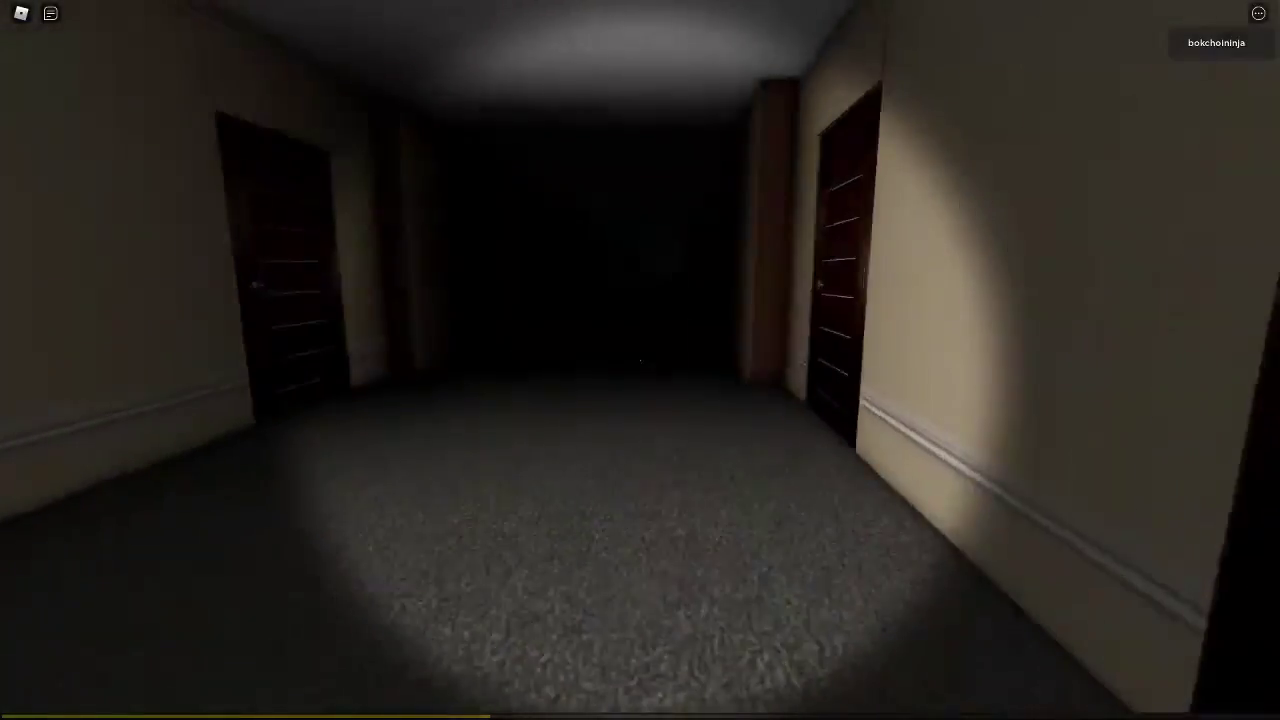
{"action": "key", "text": "w"}
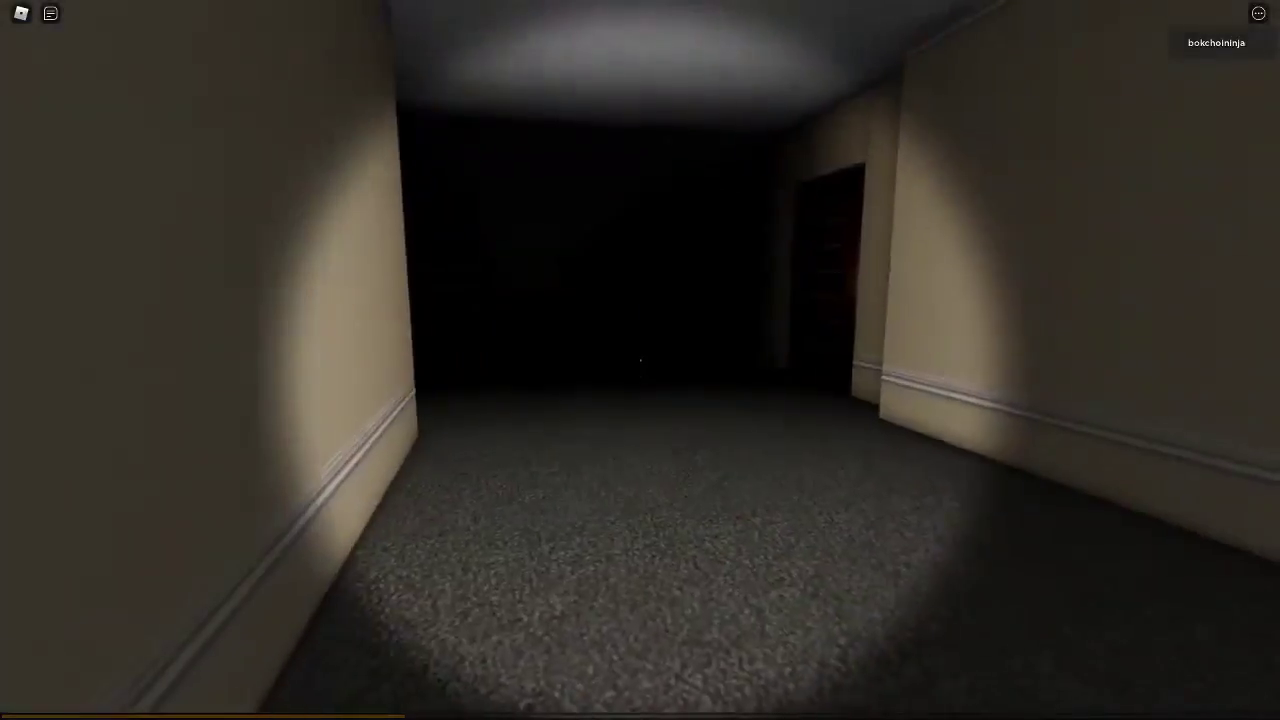
{"action": "key", "text": "w"}
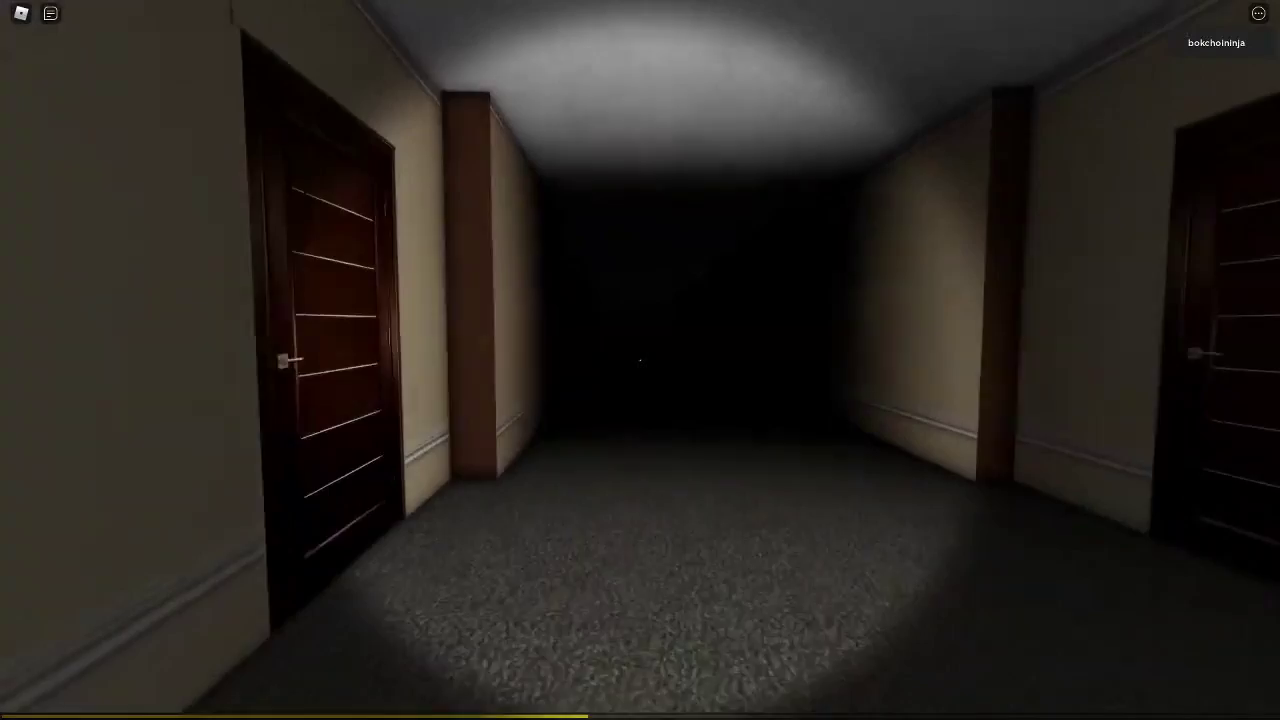
{"action": "key", "text": "w"}
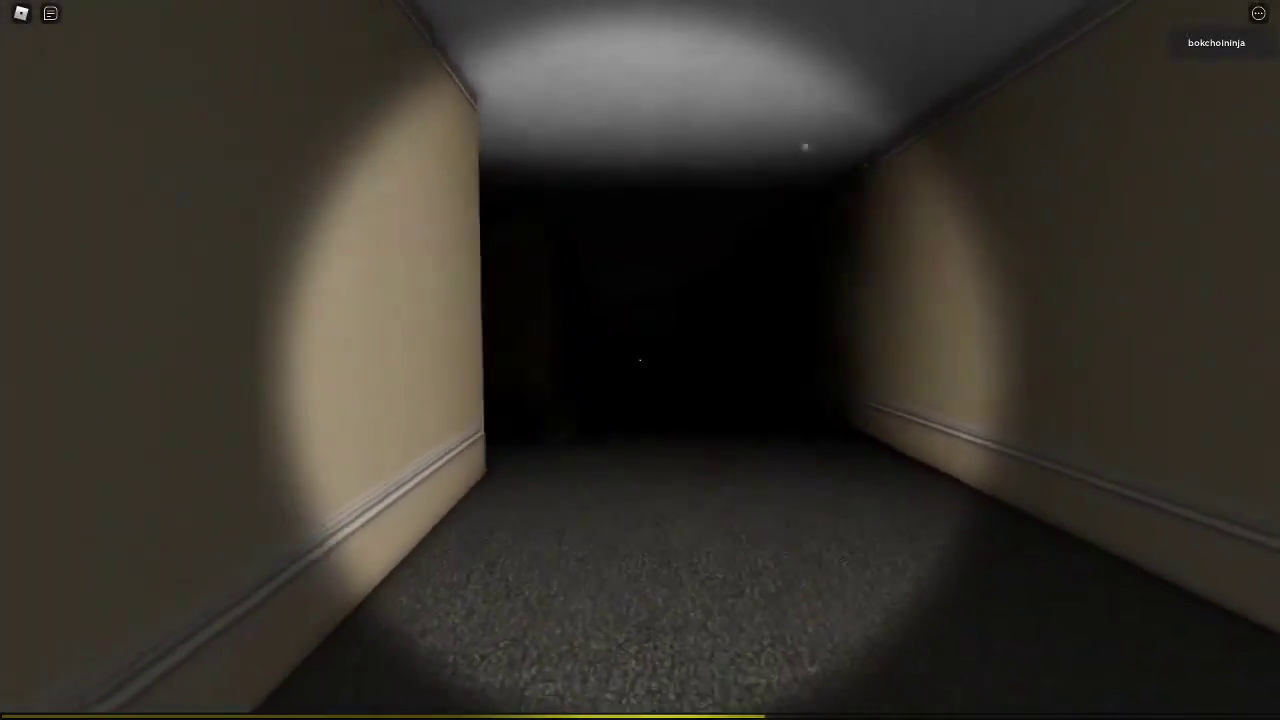
{"action": "key", "text": "w"}
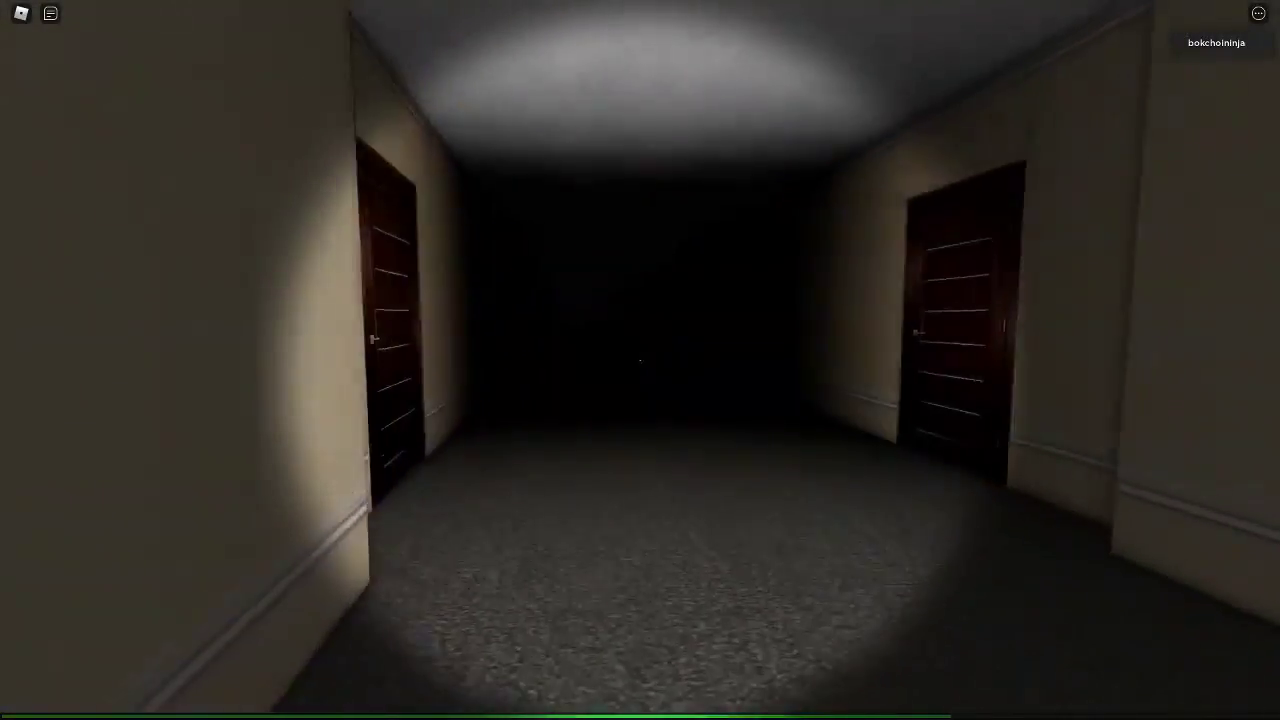
Walk the dark corridor past the doors and grassy patch to the narrow hallway's end
{"action": "key", "text": "w"}
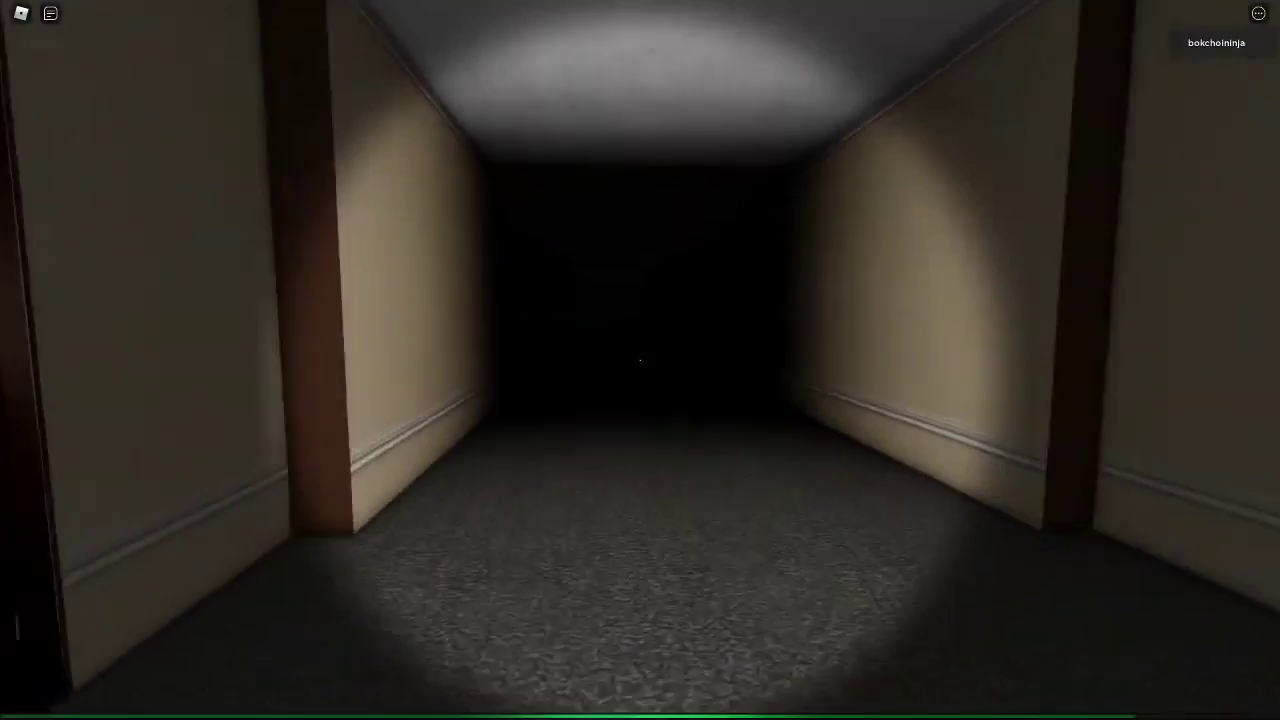
{"action": "key", "text": "w"}
{"action": "key", "text": "w"}
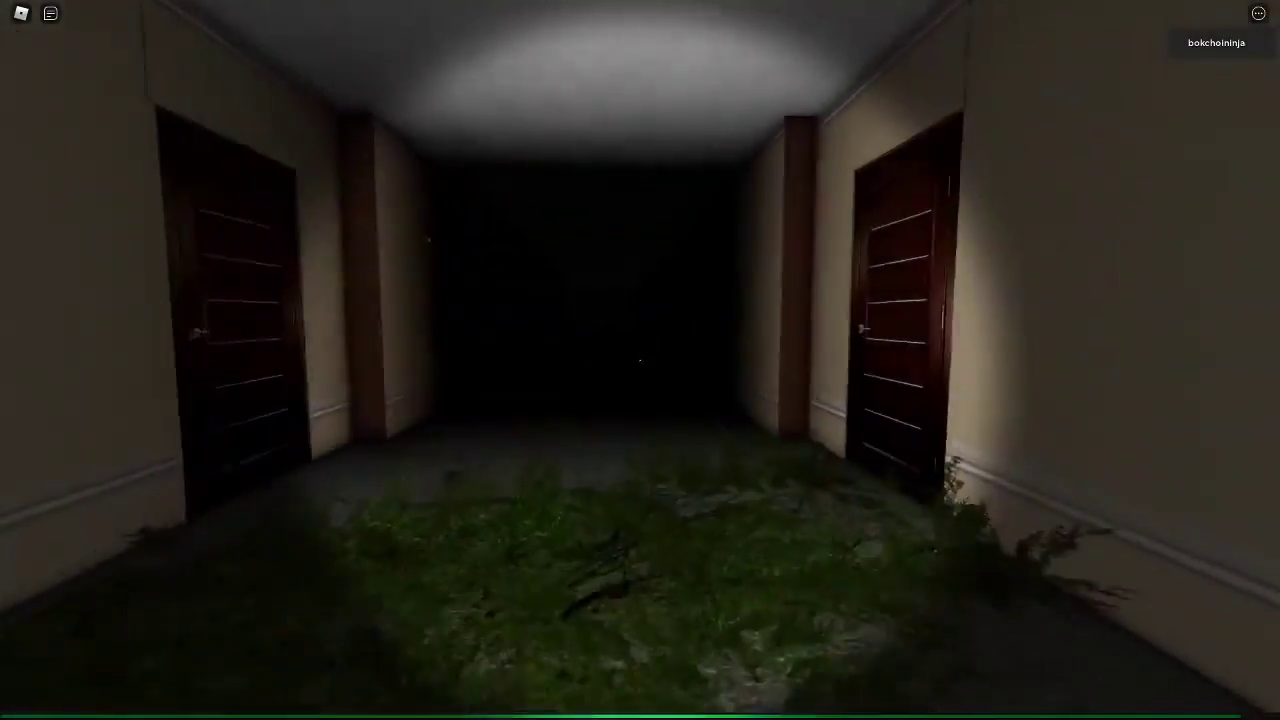
{"action": "key", "text": "w"}
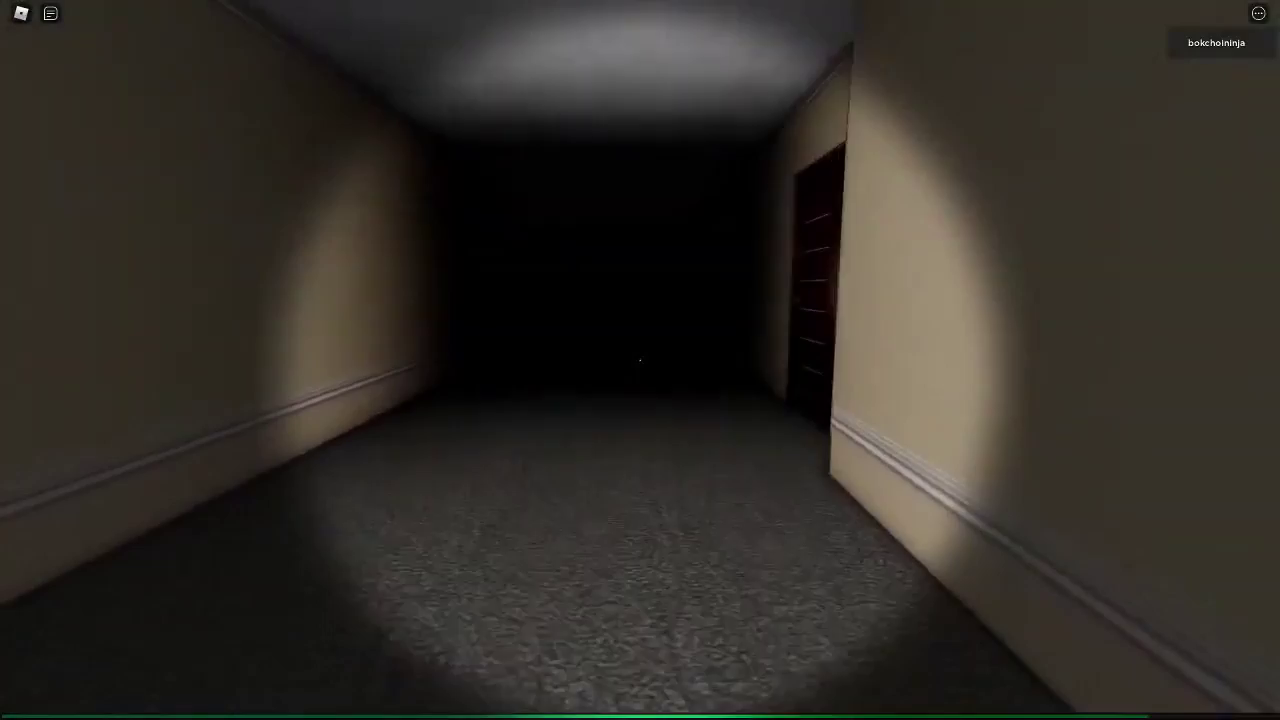
{"action": "key", "text": "w"}
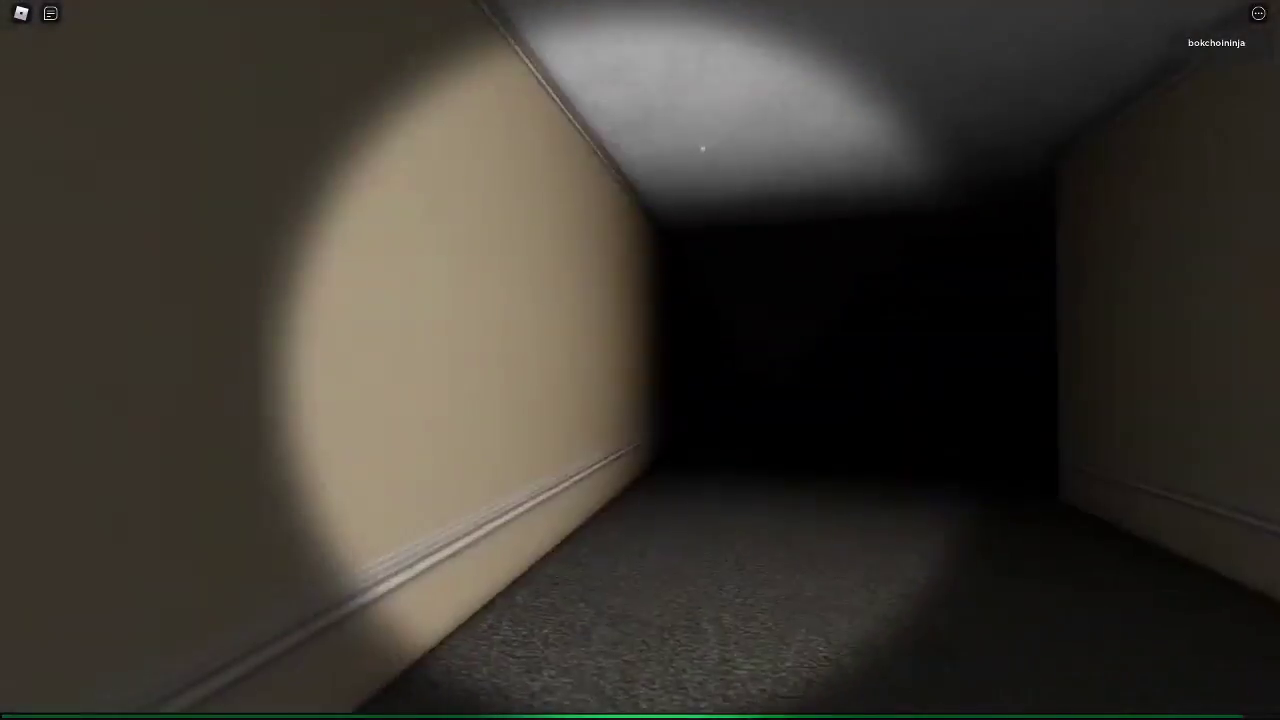
{"action": "key", "text": "w"}
{"action": "key", "text": "w"}
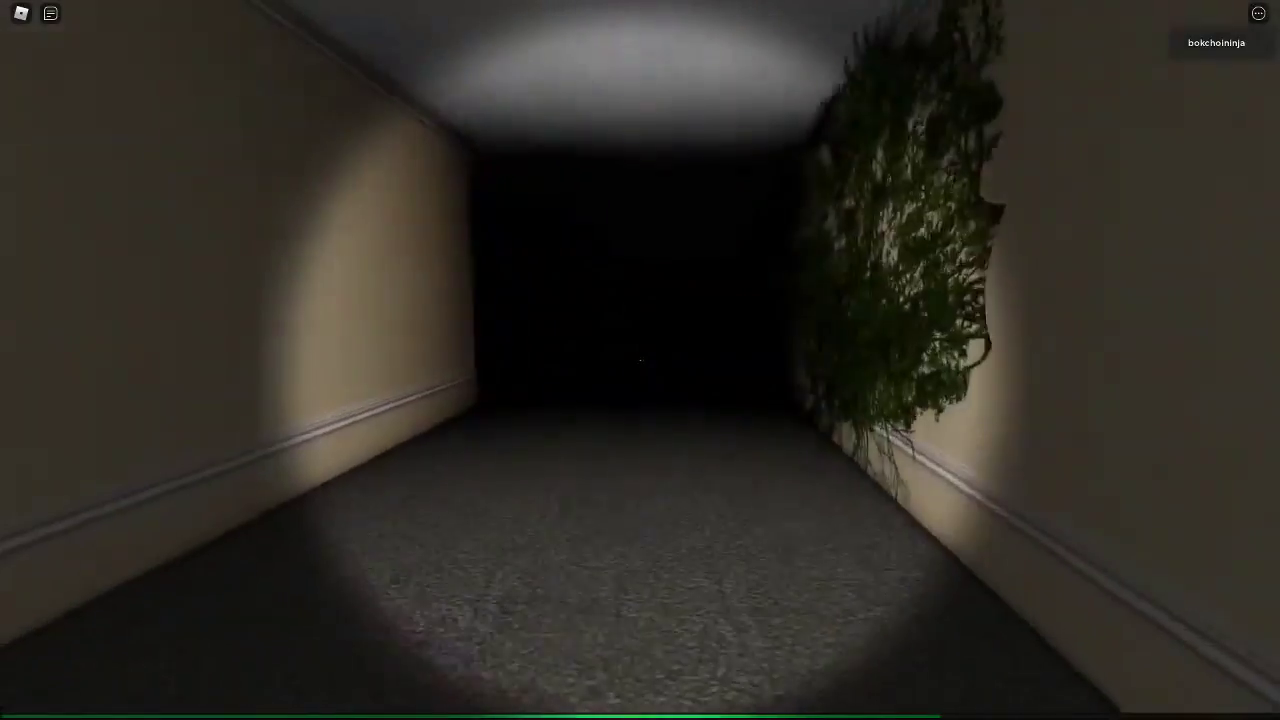
Pass the plants, round two corners, and cross the plant corridor into the hallway
{"action": "key", "text": "w"}
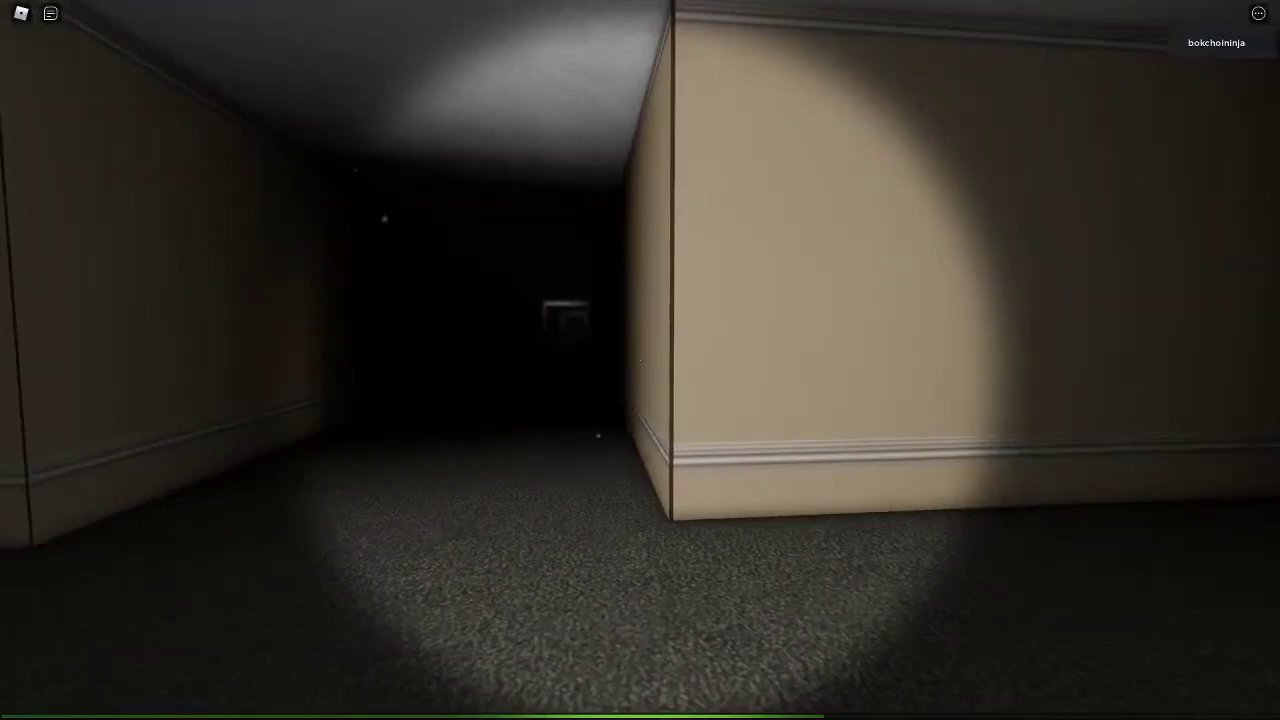
{"action": "key", "text": "w"}
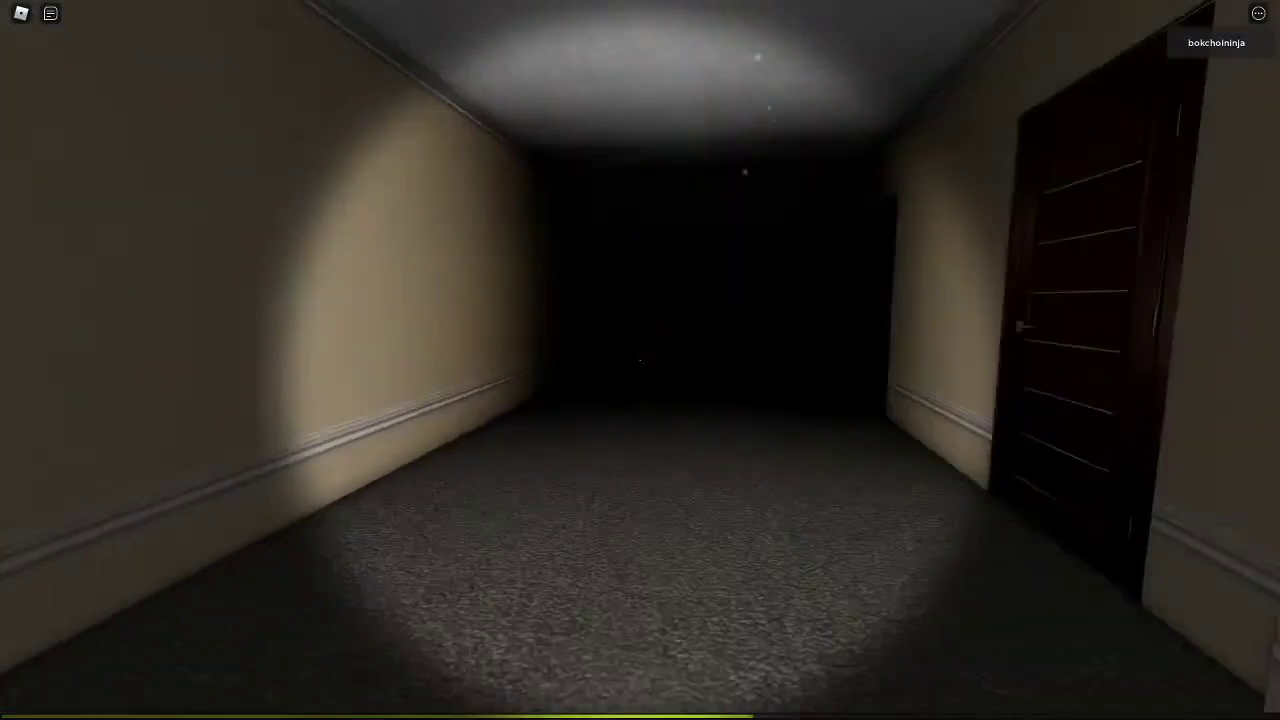
{"action": "key", "text": "w"}
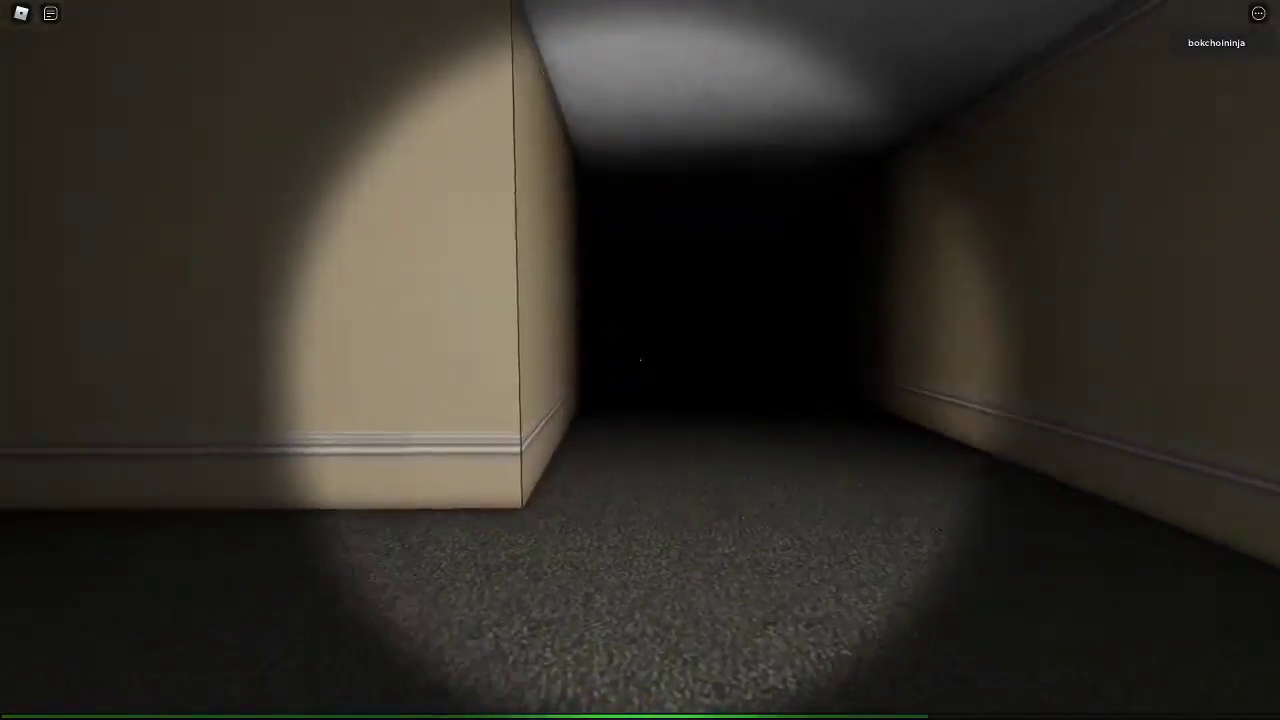
{"action": "key", "text": "w"}
{"action": "key", "text": "w"}
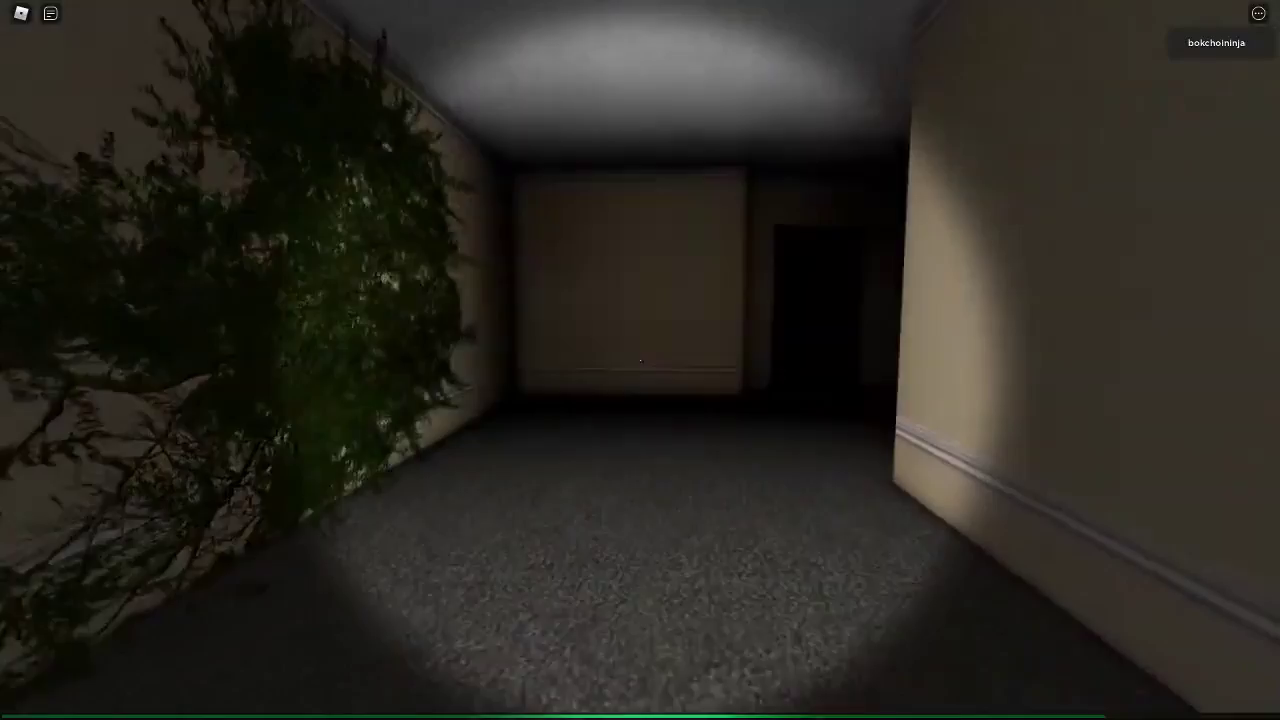
Walk toward the lit opening, around the corners, and past the doors to the corner
{"action": "key", "text": "w"}
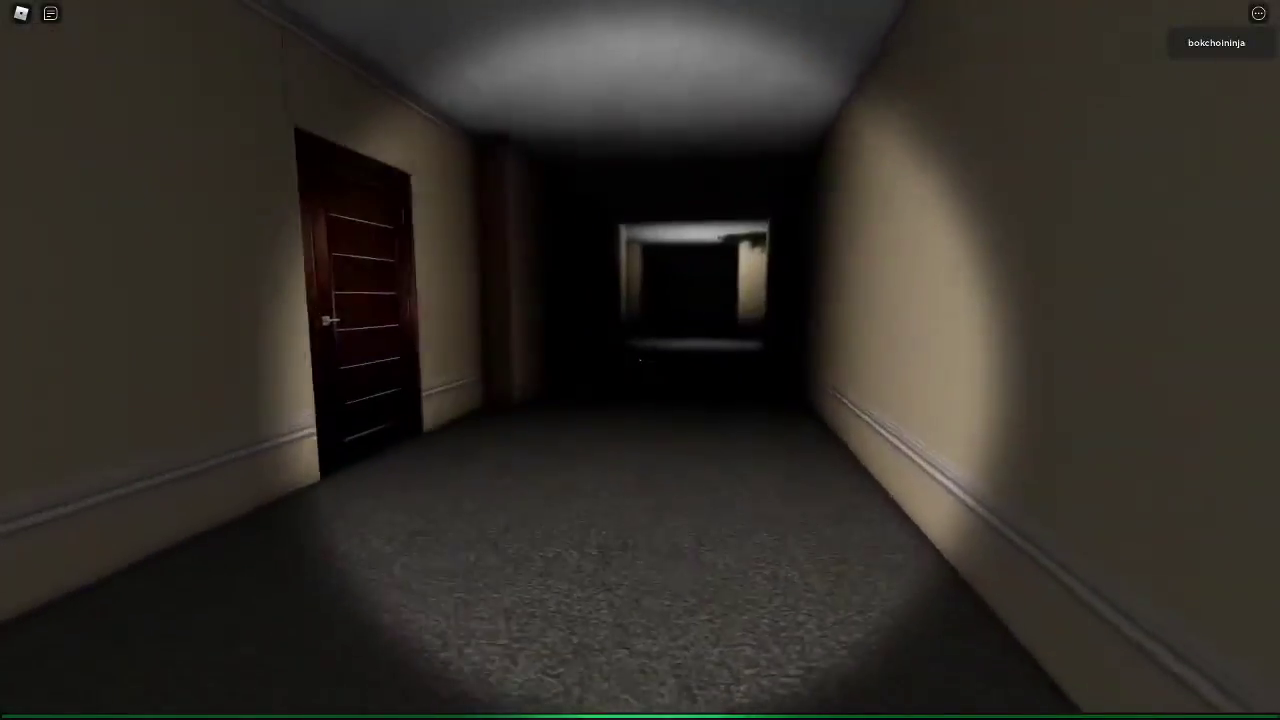
{"action": "key", "text": "w"}
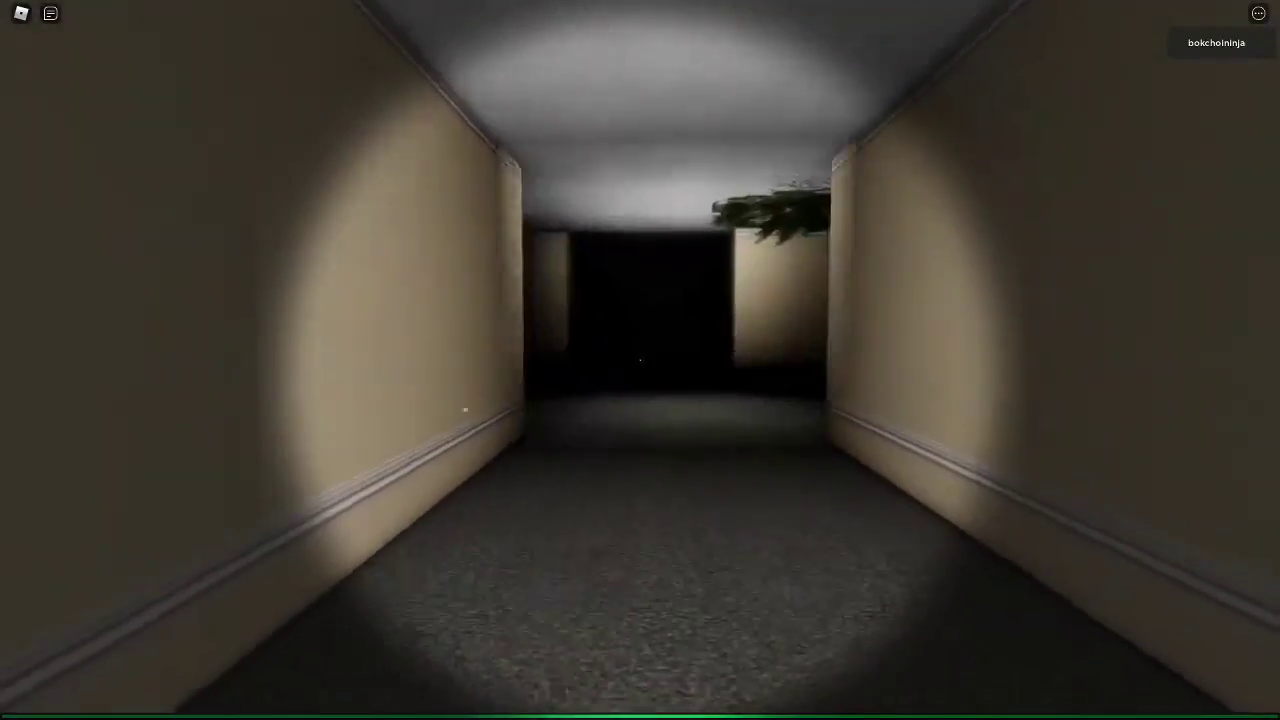
{"action": "key", "text": "w"}
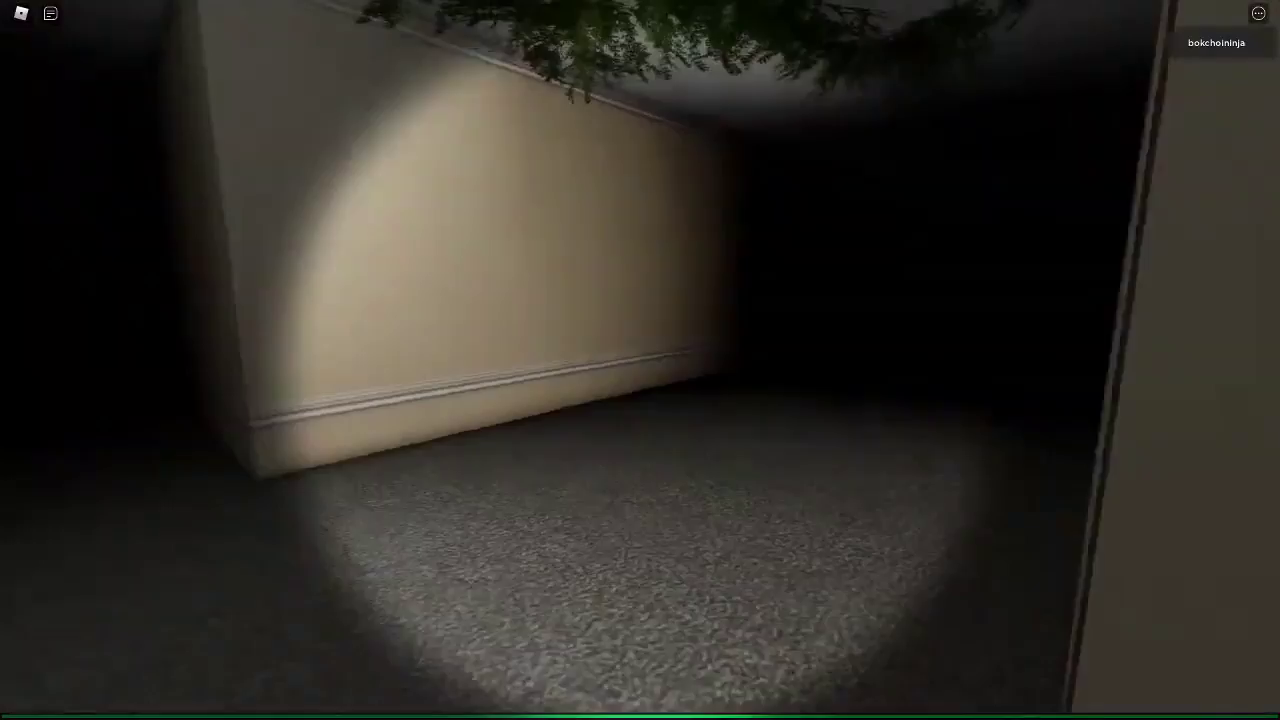
{"action": "key", "text": "w"}
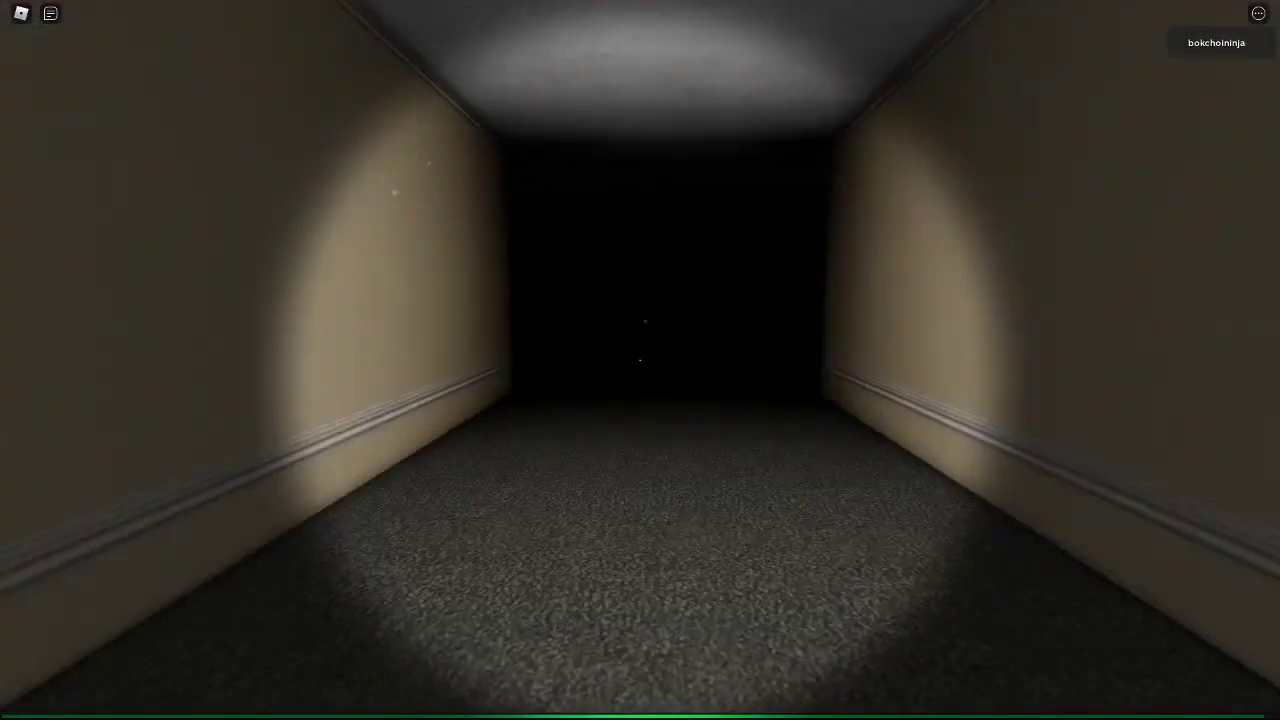
{"action": "key", "text": "w"}
{"action": "key", "text": "w"}
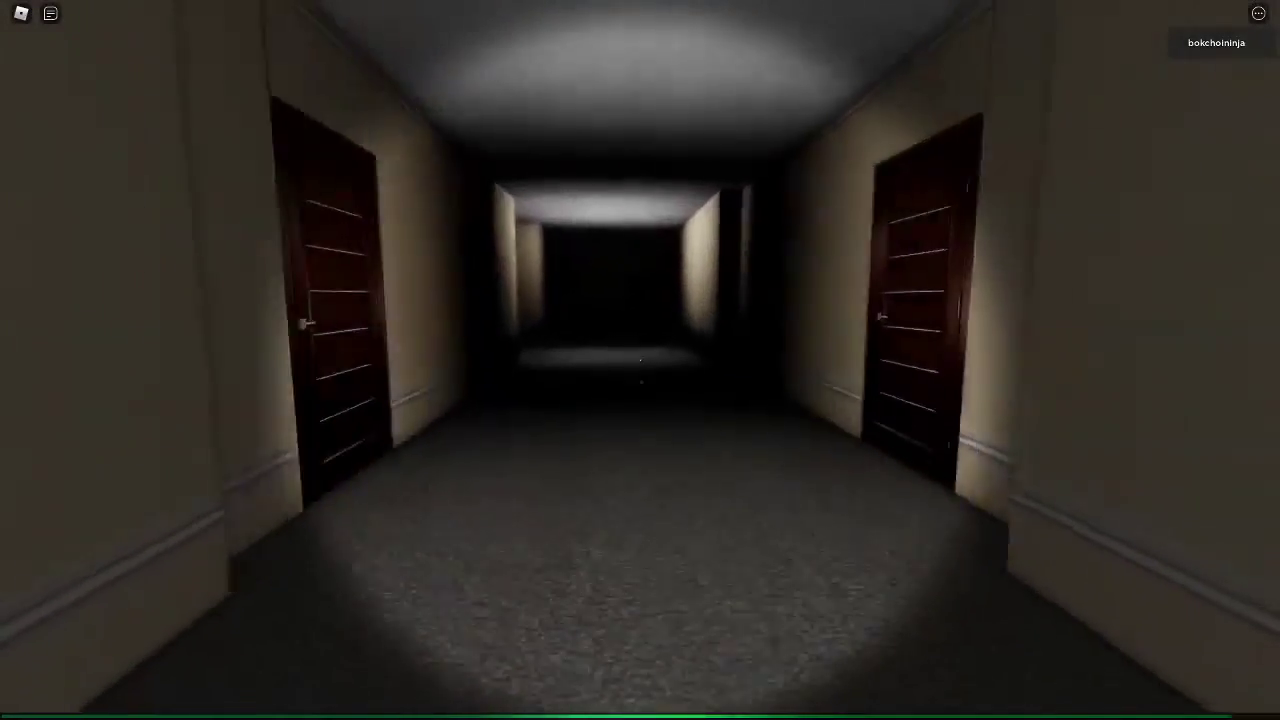
{"action": "key", "text": "w"}
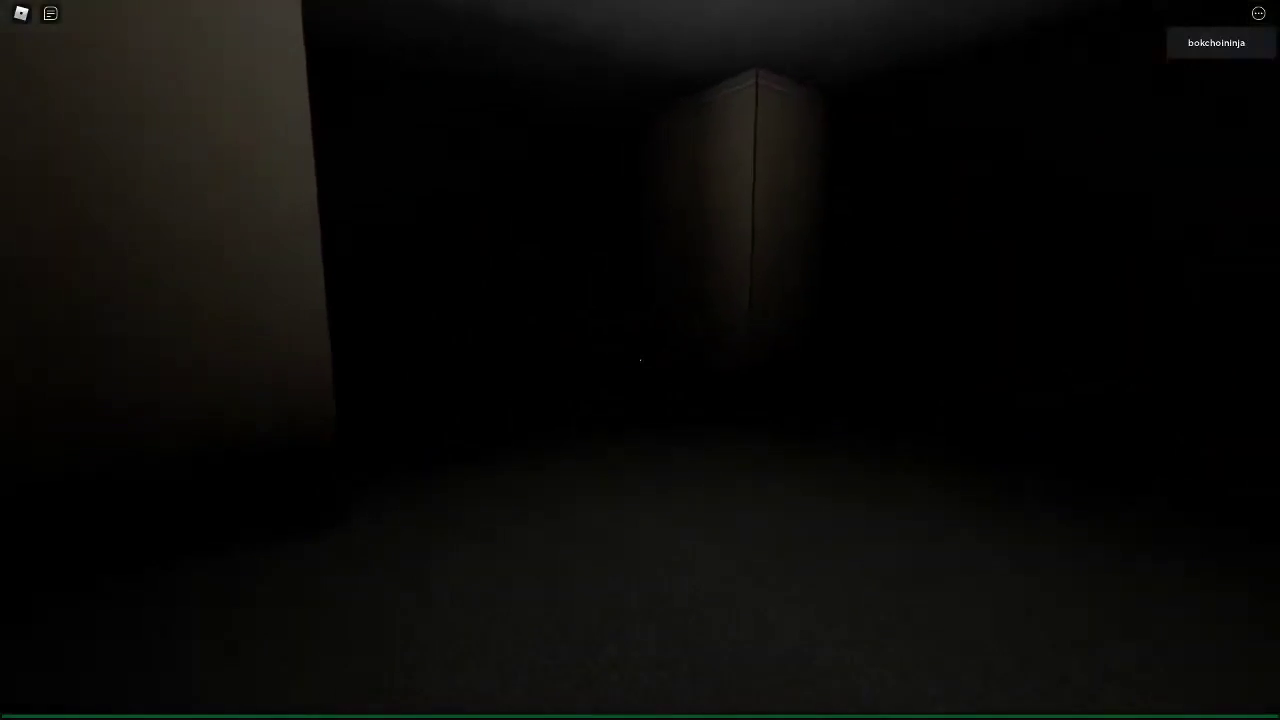
Walk up to the dim wall corner and turn into the lit door-lined corridor
{"action": "key", "text": "w"}
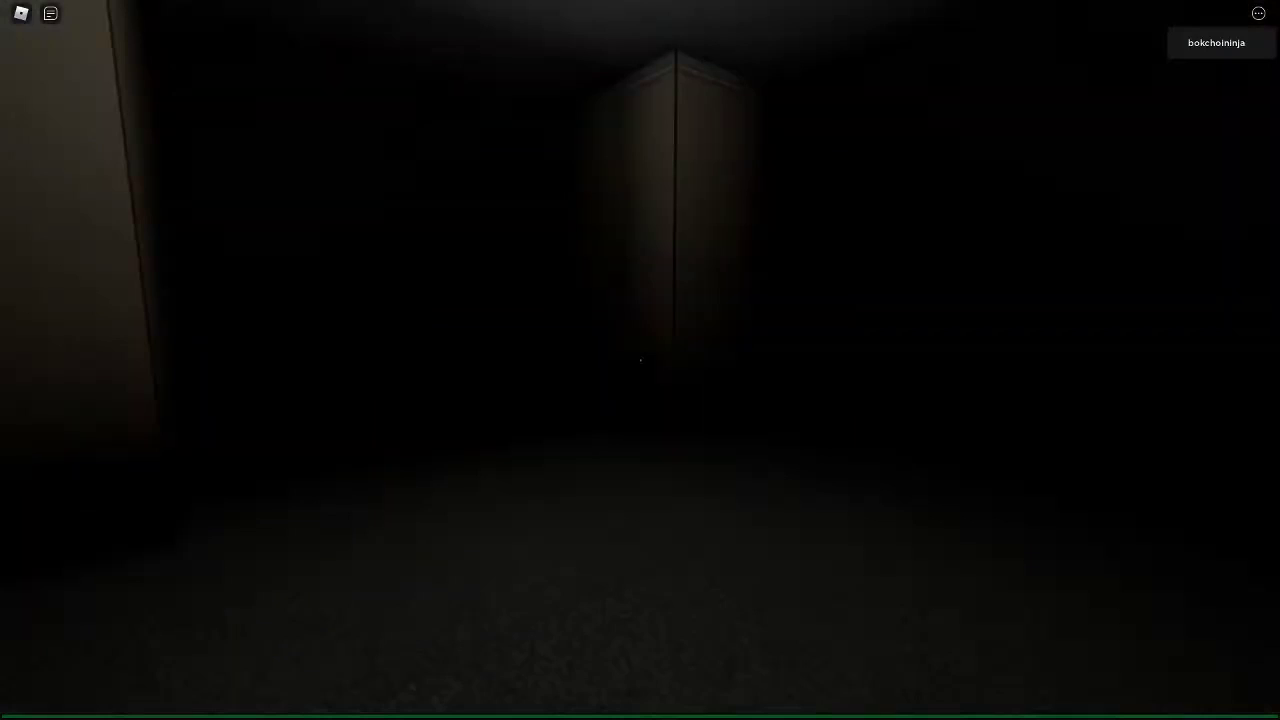
{"action": "key", "text": "w"}
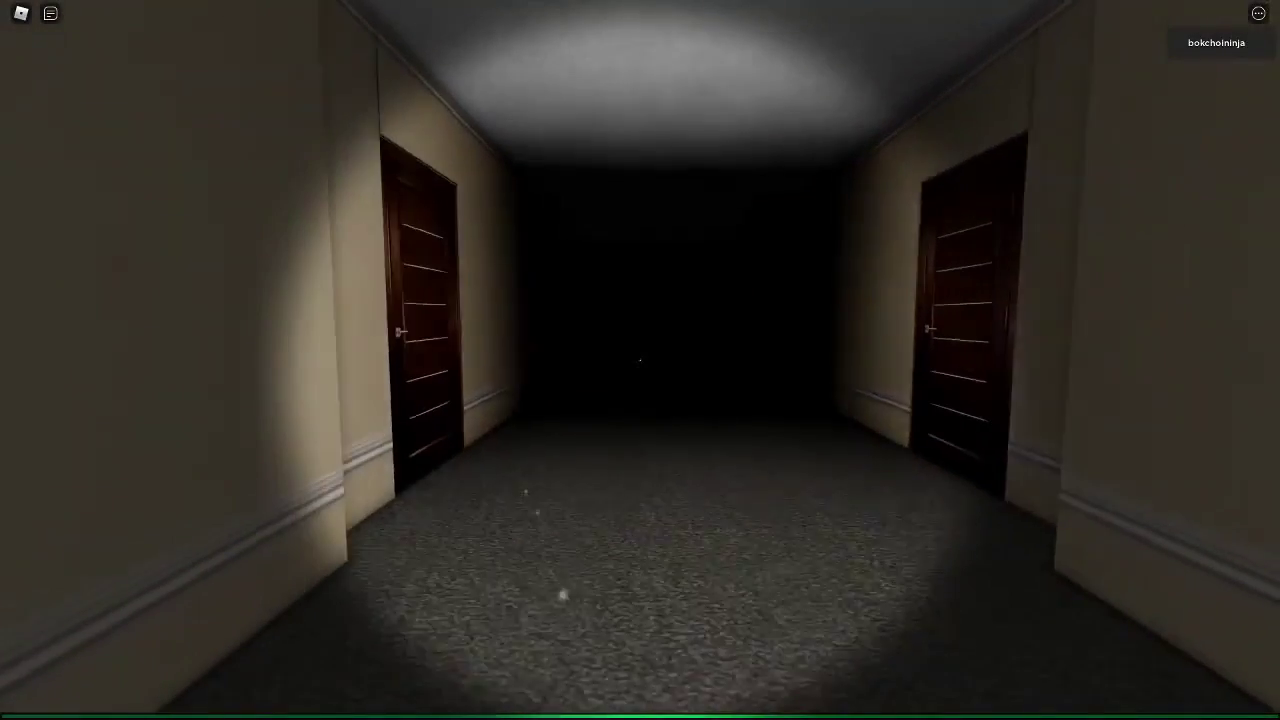
Walk between the doors into the next corridor and continue past the right-side door to the end wall
{"action": "key", "text": "w"}
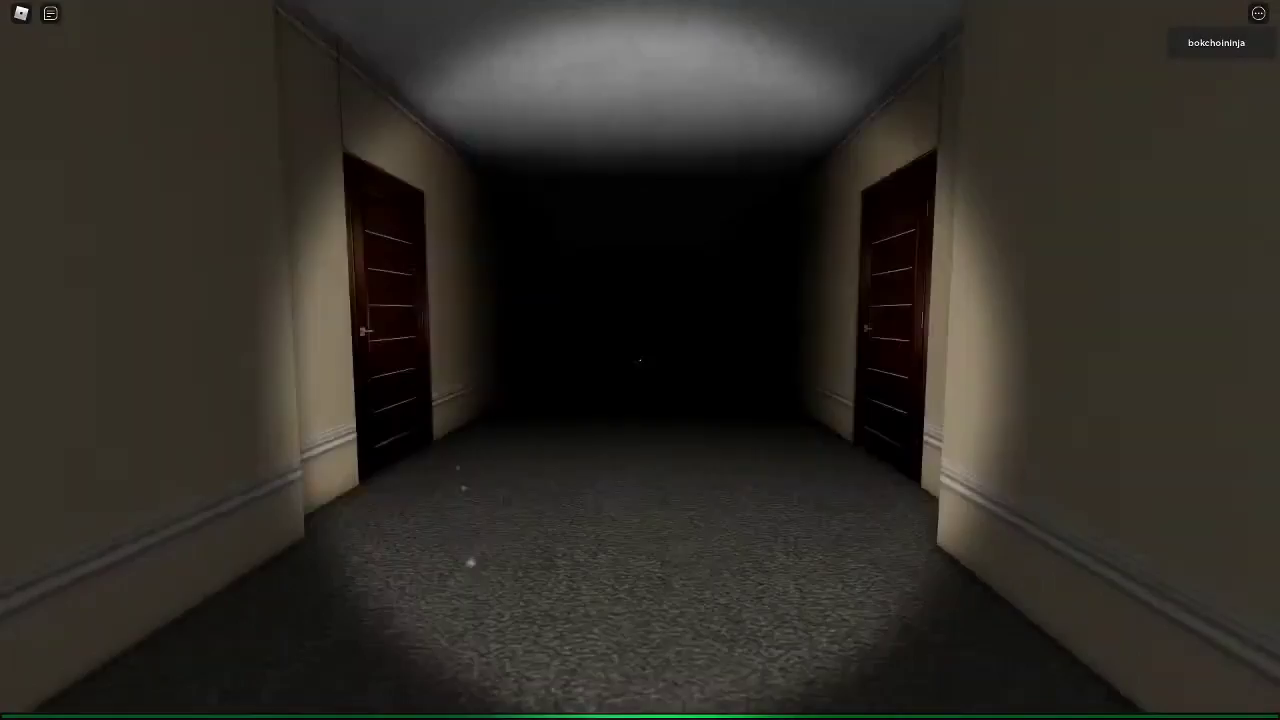
{"action": "key", "text": "w"}
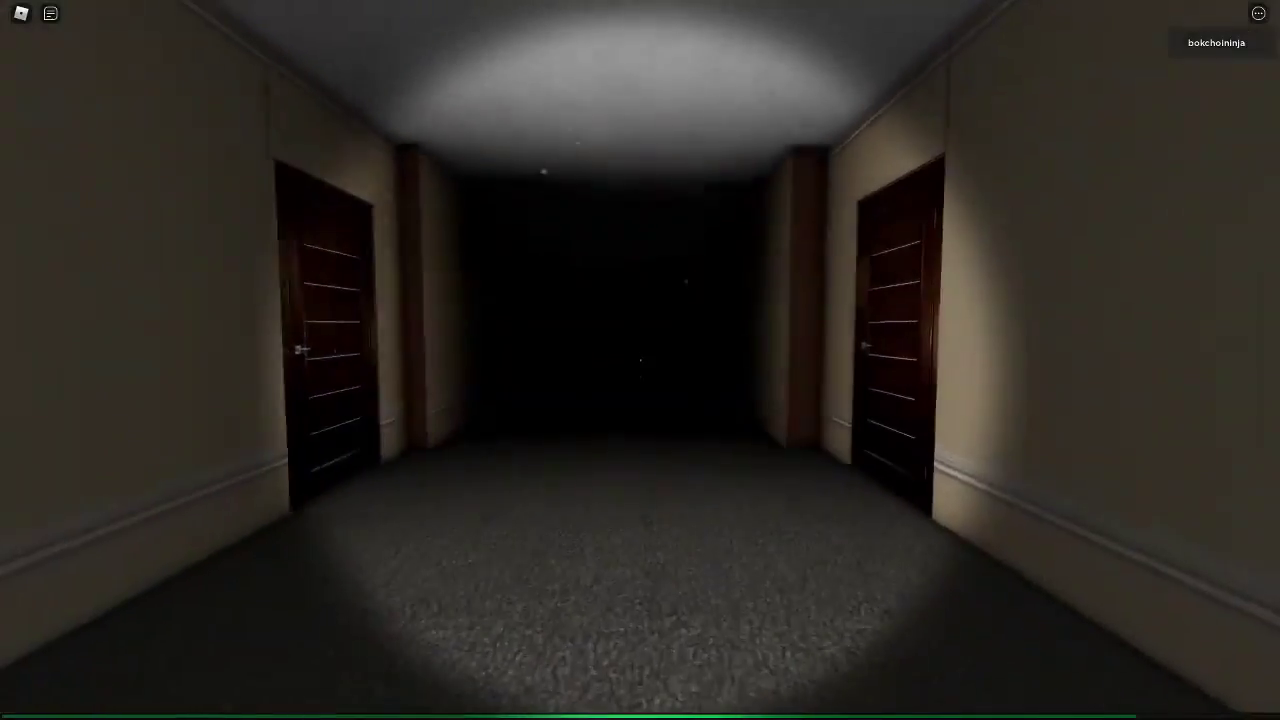
{"action": "key", "text": "w"}
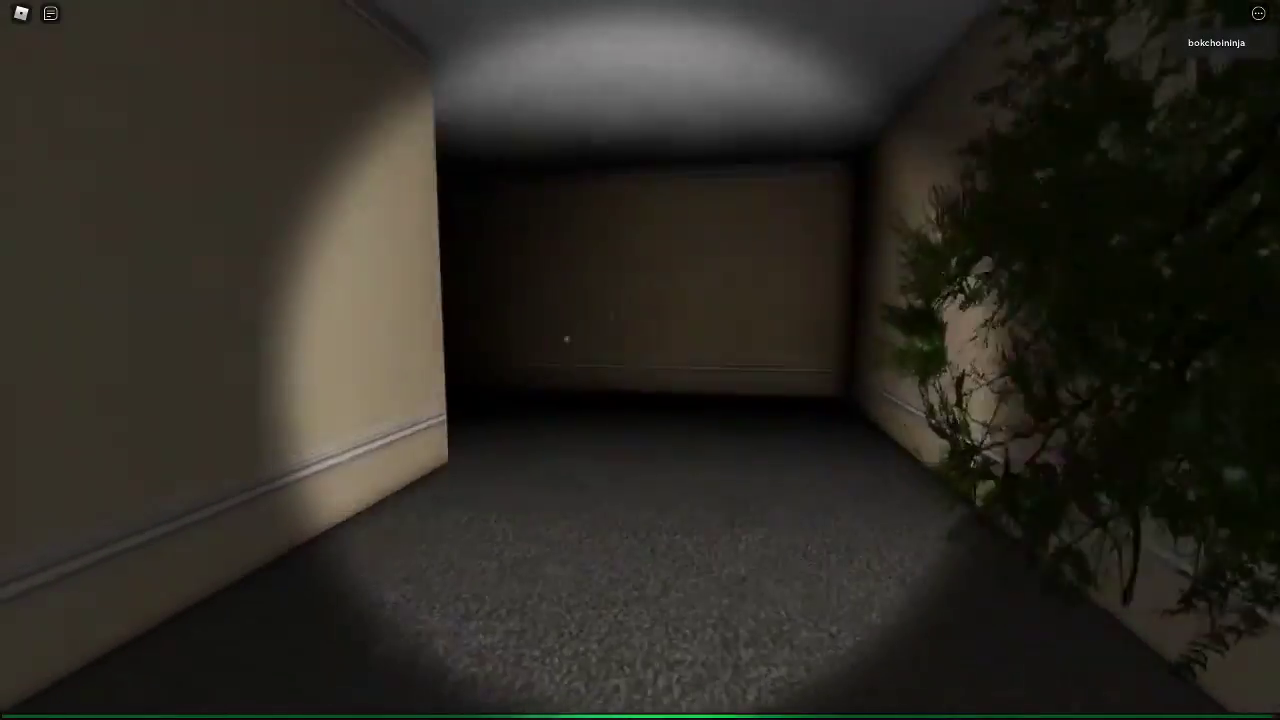
{"action": "key", "text": "w"}
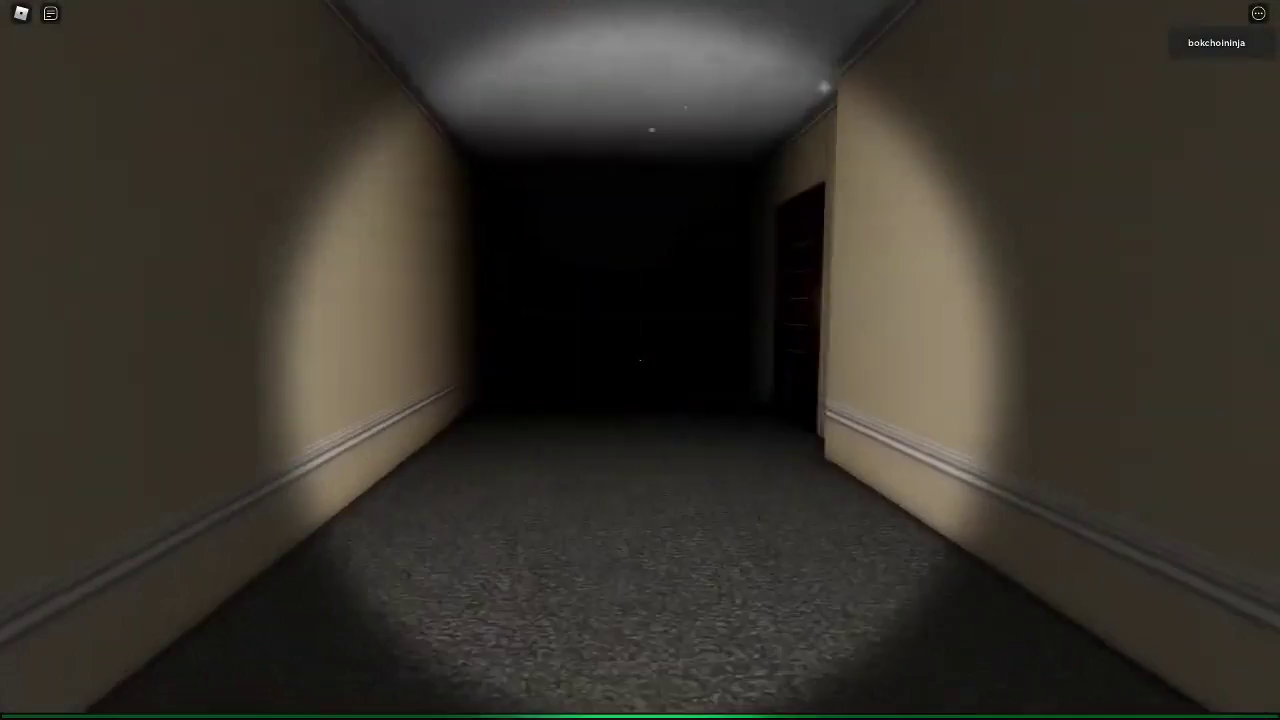
{"action": "key", "text": "w"}
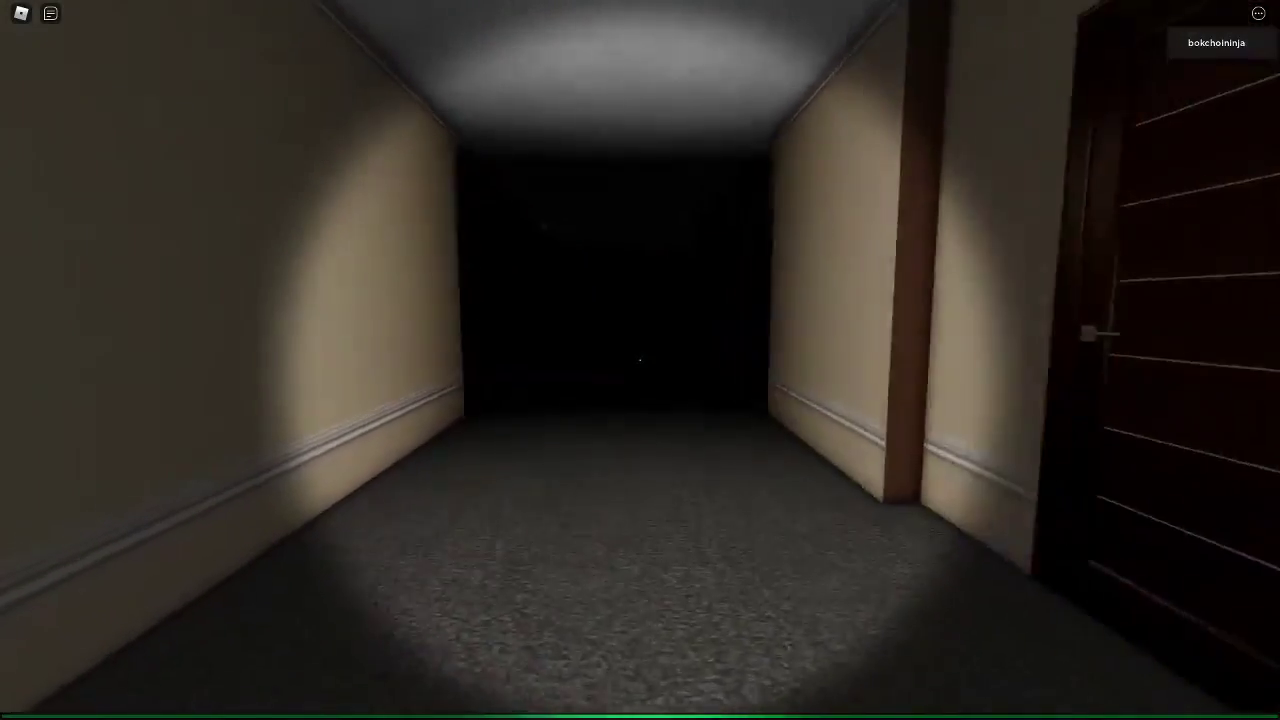
{"action": "key", "text": "w"}
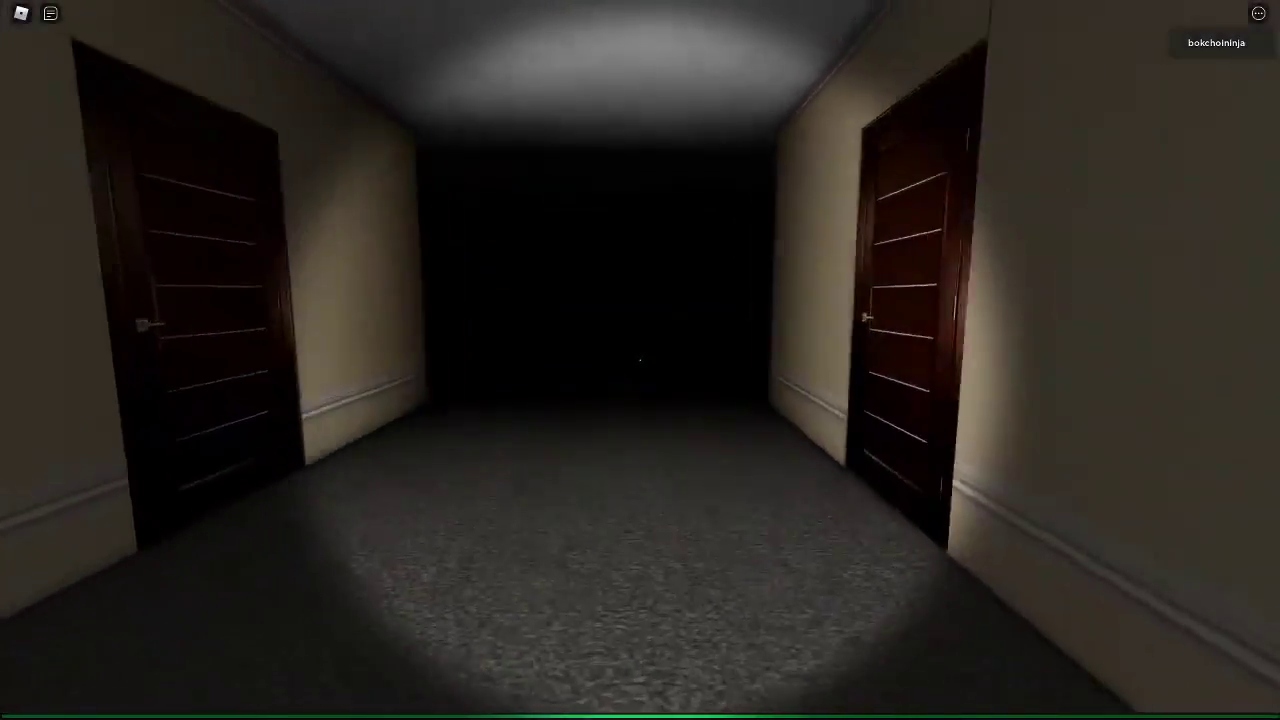
Turn at the end wall, try the side corridor's dead end, then head for the right-hand door
{"action": "key", "text": "w"}
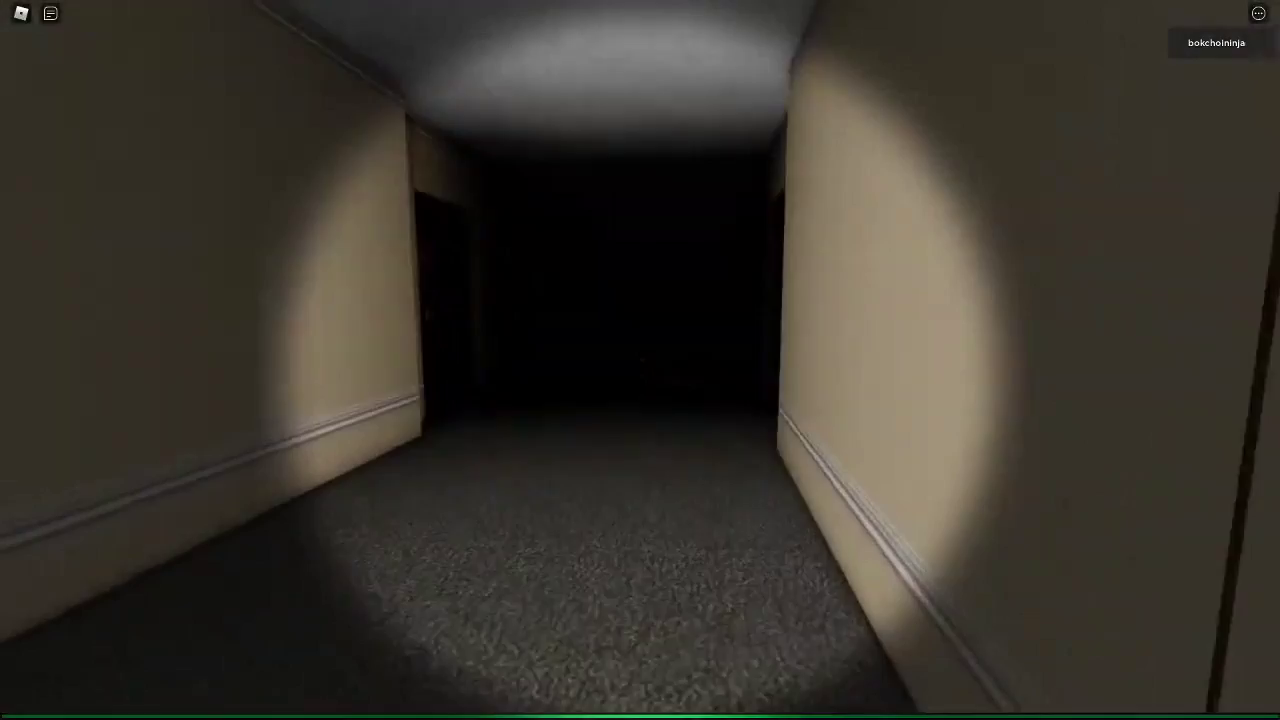
{"action": "key", "text": "w"}
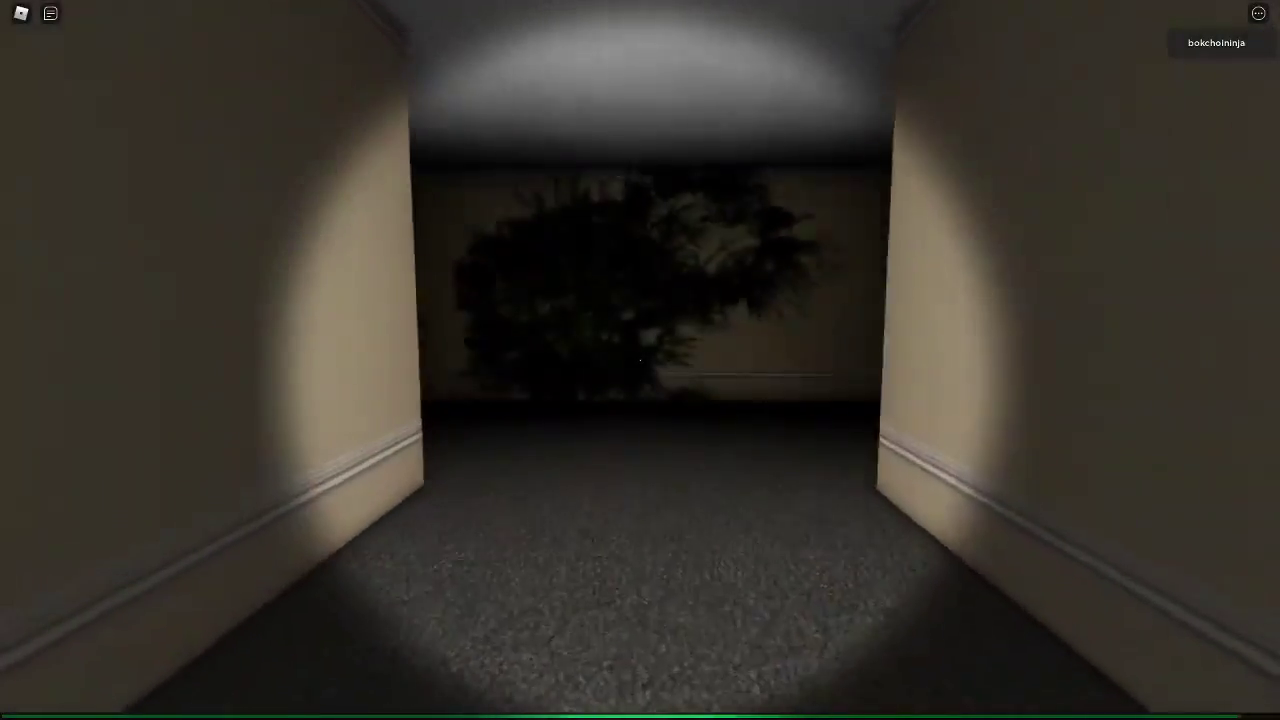
{"action": "key", "text": "w"}
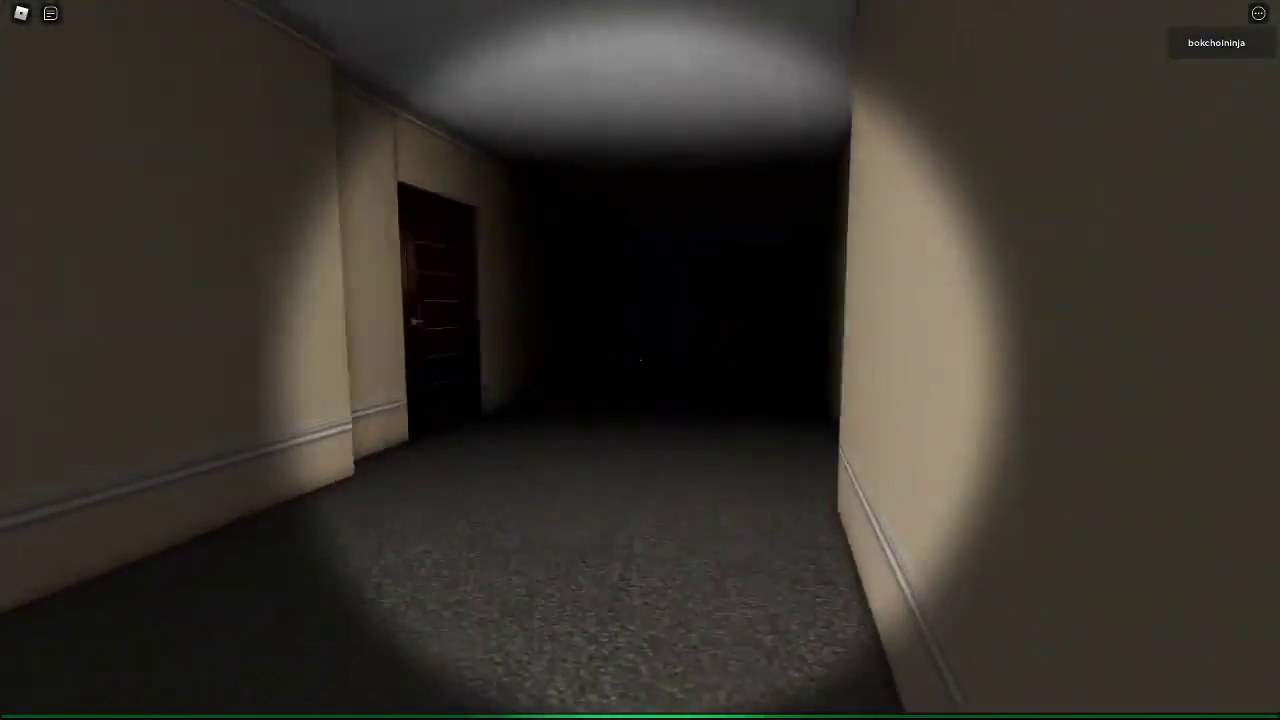
{"action": "key", "text": "w"}
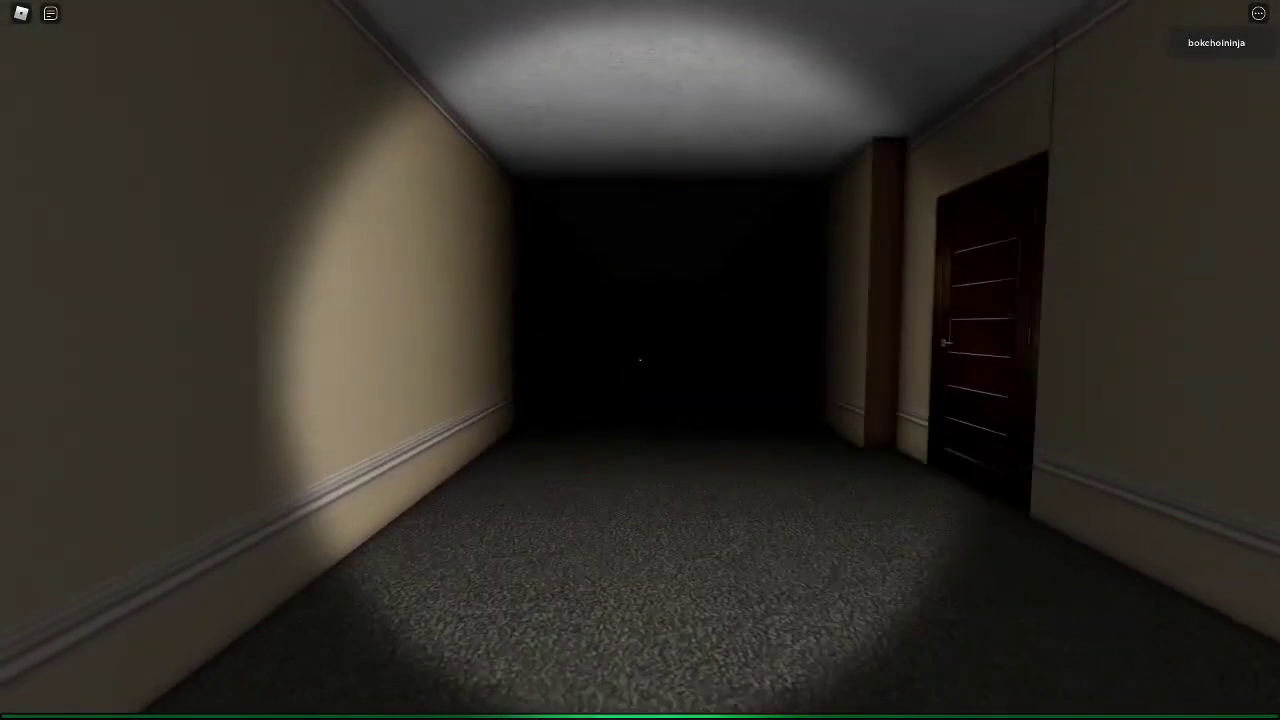
{"action": "key", "text": "w"}
{"action": "key", "text": "w"}
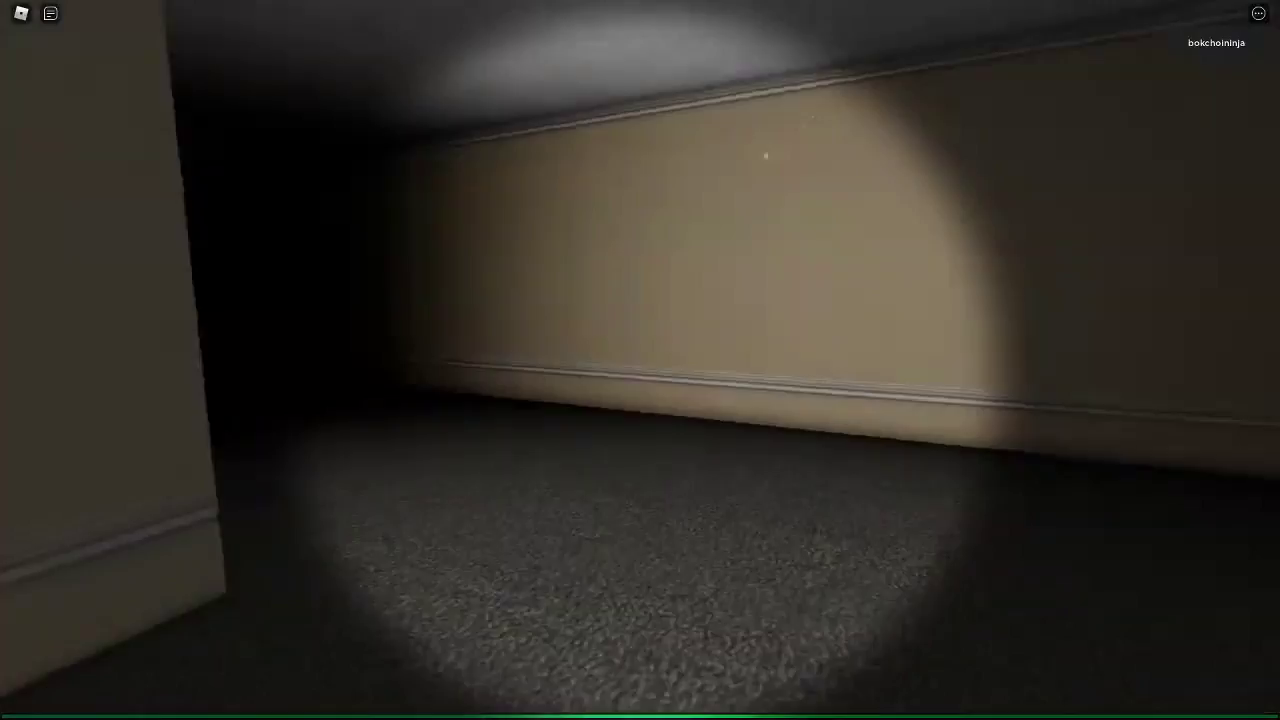
Turn left into the lit hallway and step into the exit doorway until 'Loading please wait...' appears
{"action": "key", "text": "w"}
{"action": "key", "text": "w"}
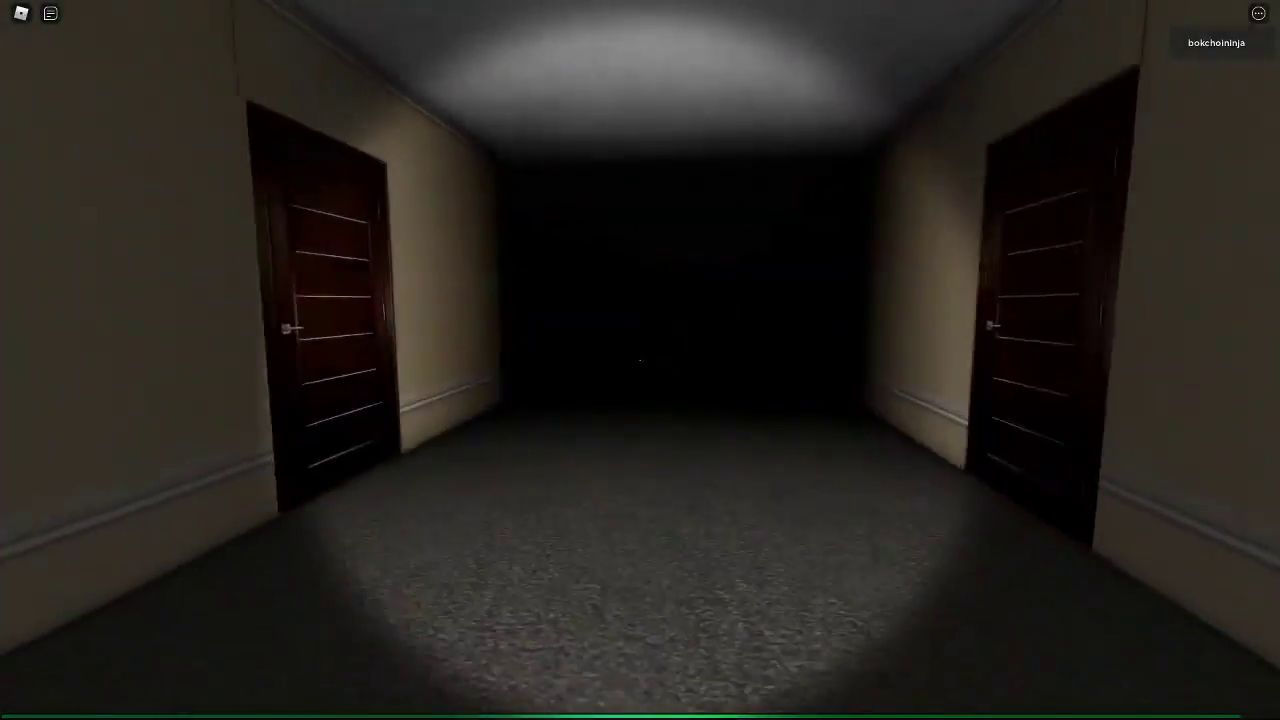
{"action": "key", "text": "w"}
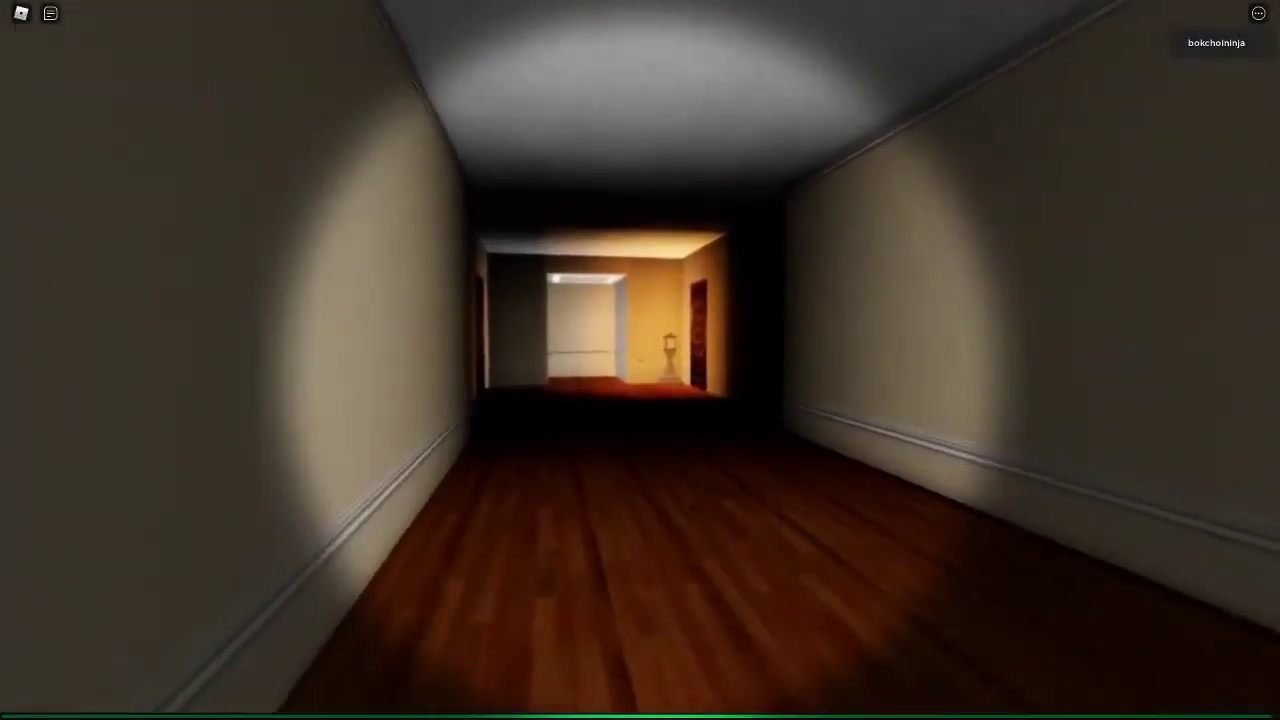
{"action": "key", "text": "w"}
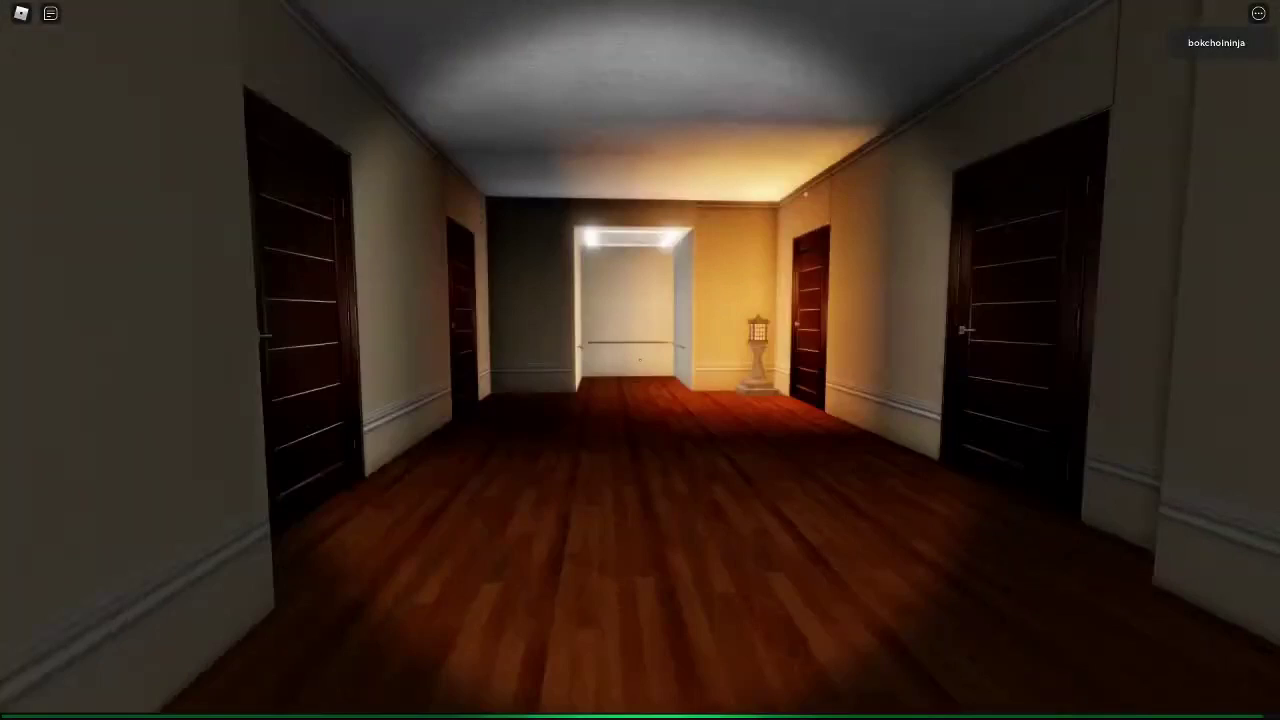
{"action": "key", "text": "w"}
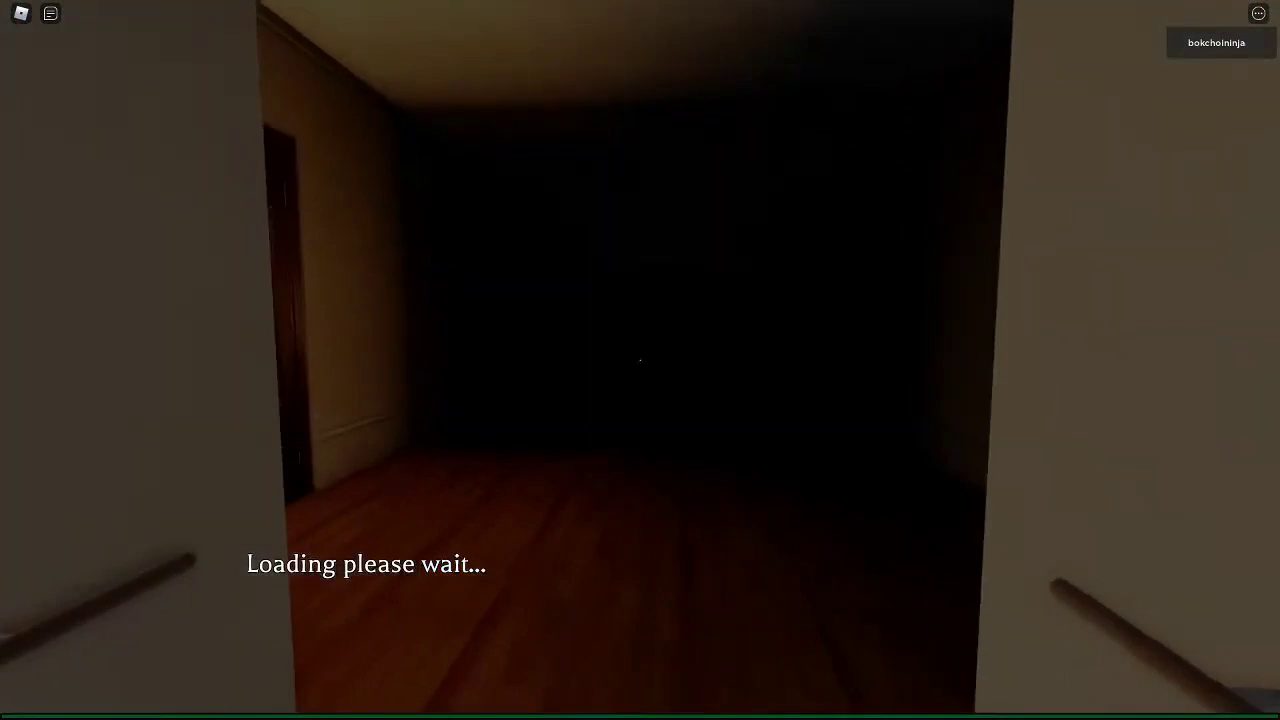
{"action": "key", "text": "s"}
{"action": "key", "text": "w"}
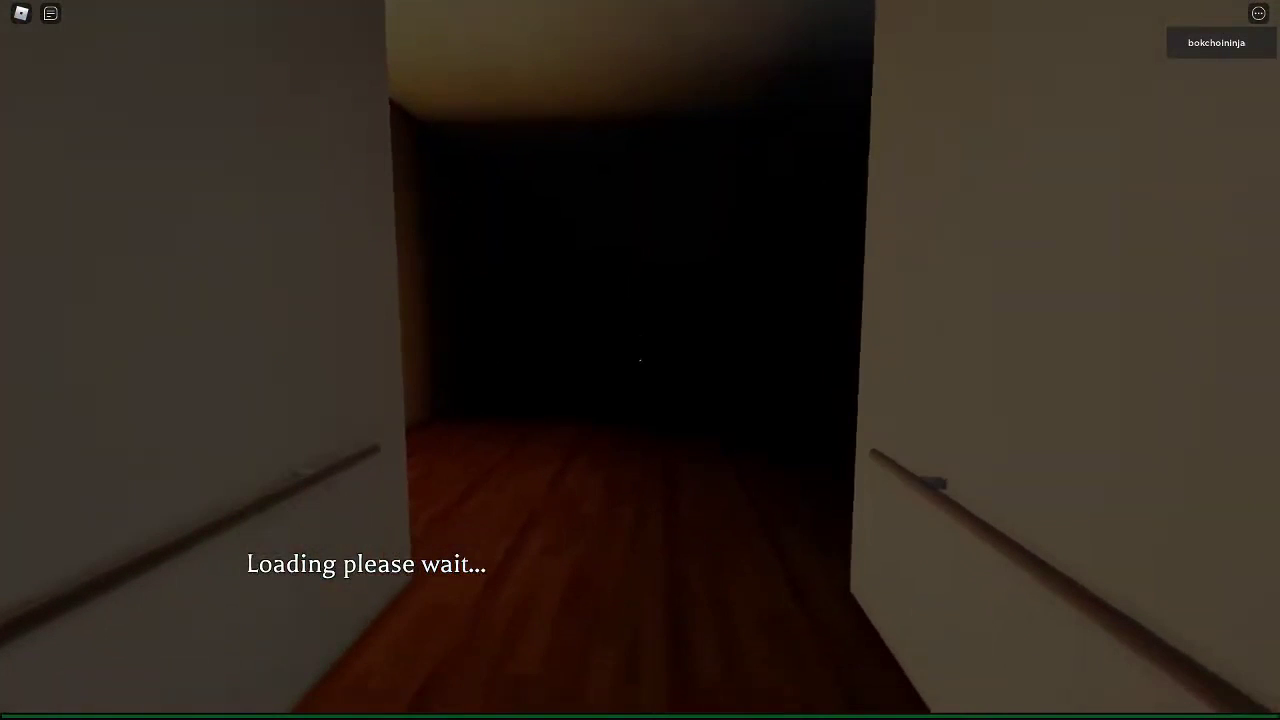